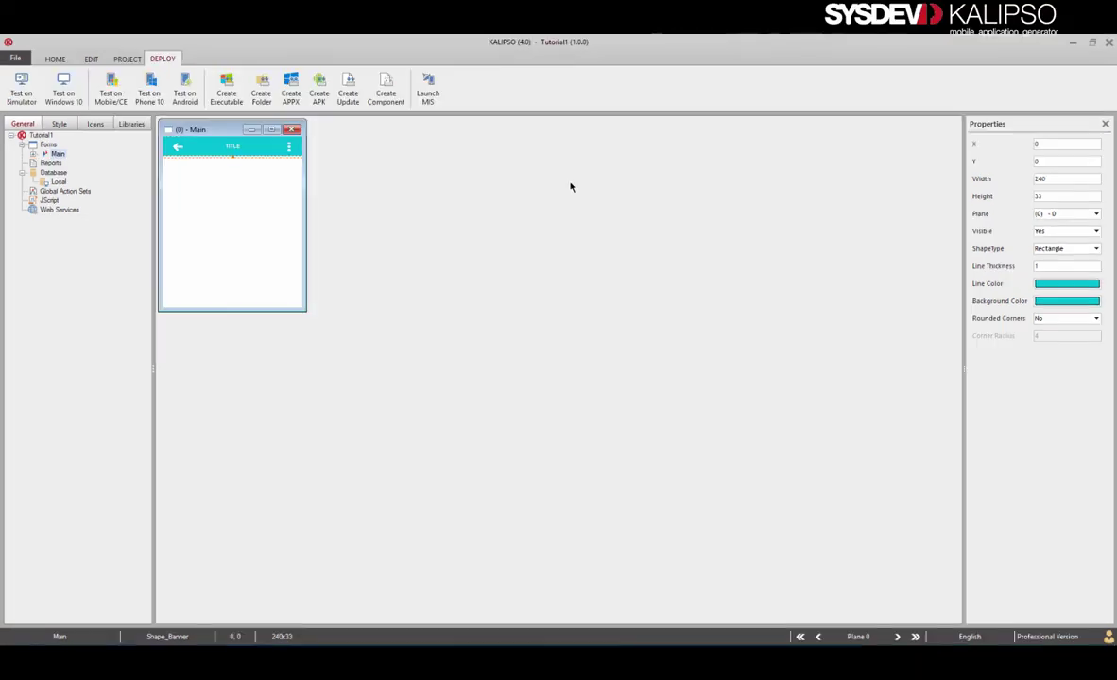
Generate the Windows Mobile executable Tutorial1.exe and dismiss the success message.
click(227, 87)
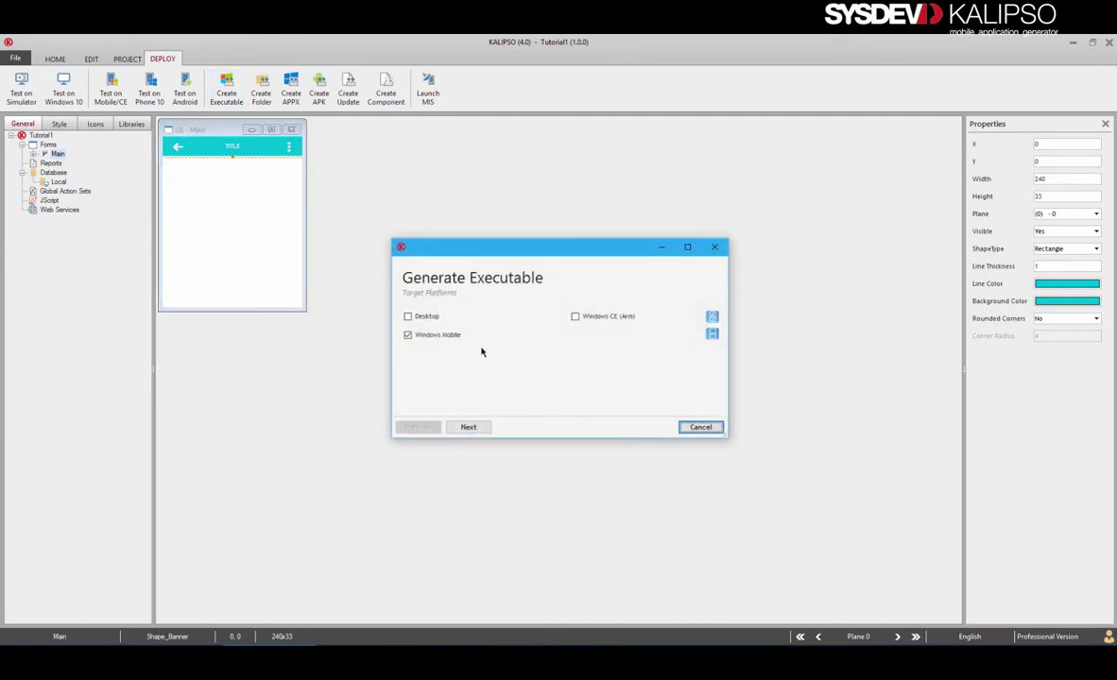
click(468, 427)
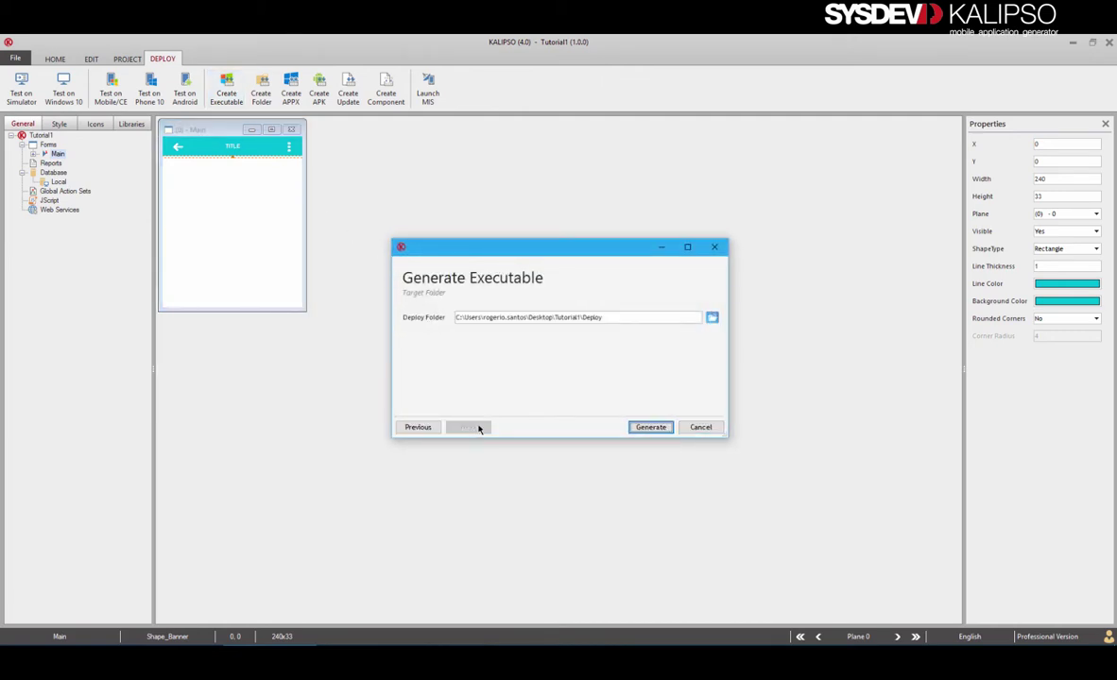
click(652, 428)
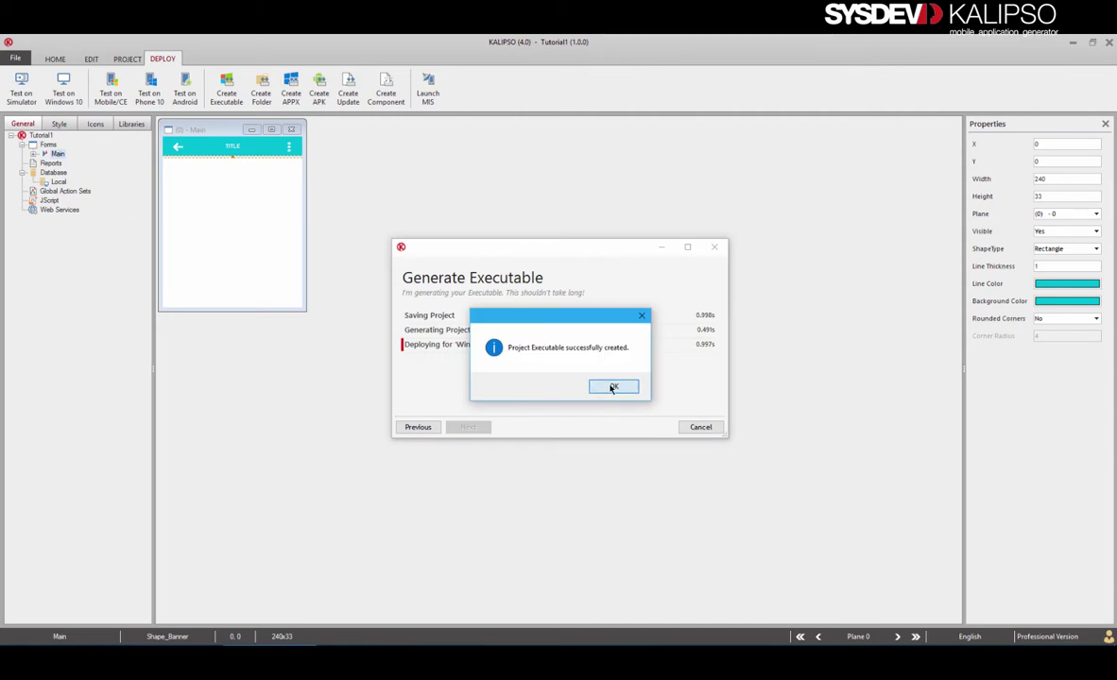
click(614, 387)
click(342, 261)
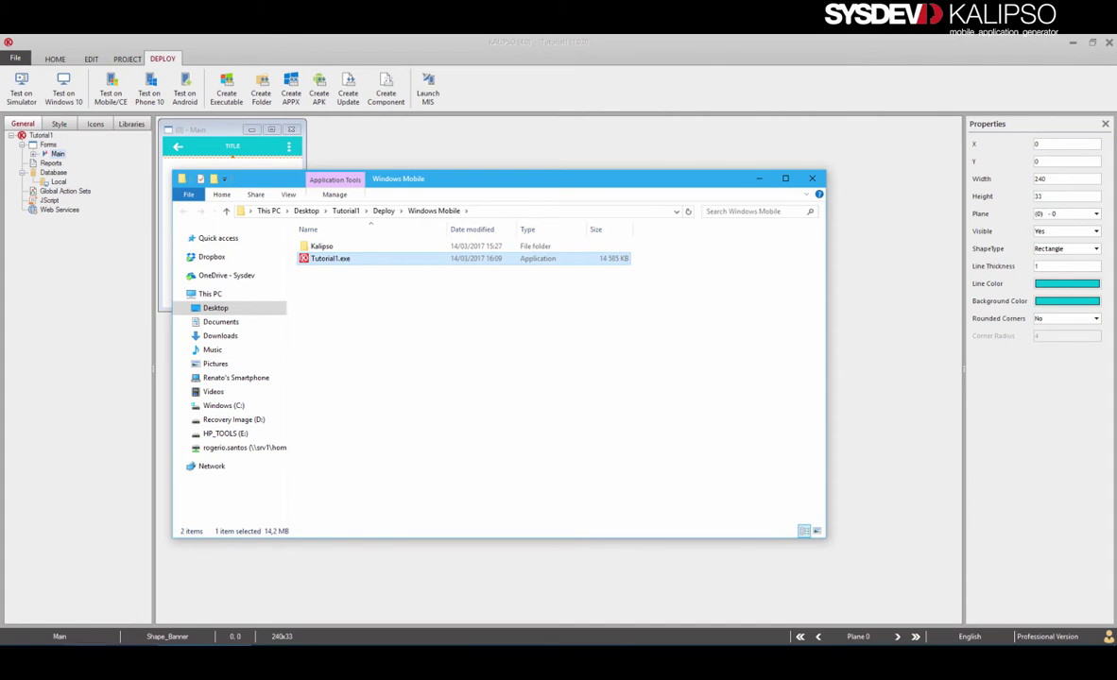
Paste Tutorial1.exe into the phone's empty tutorial folder, confirming the copy to the device.
click(215, 610)
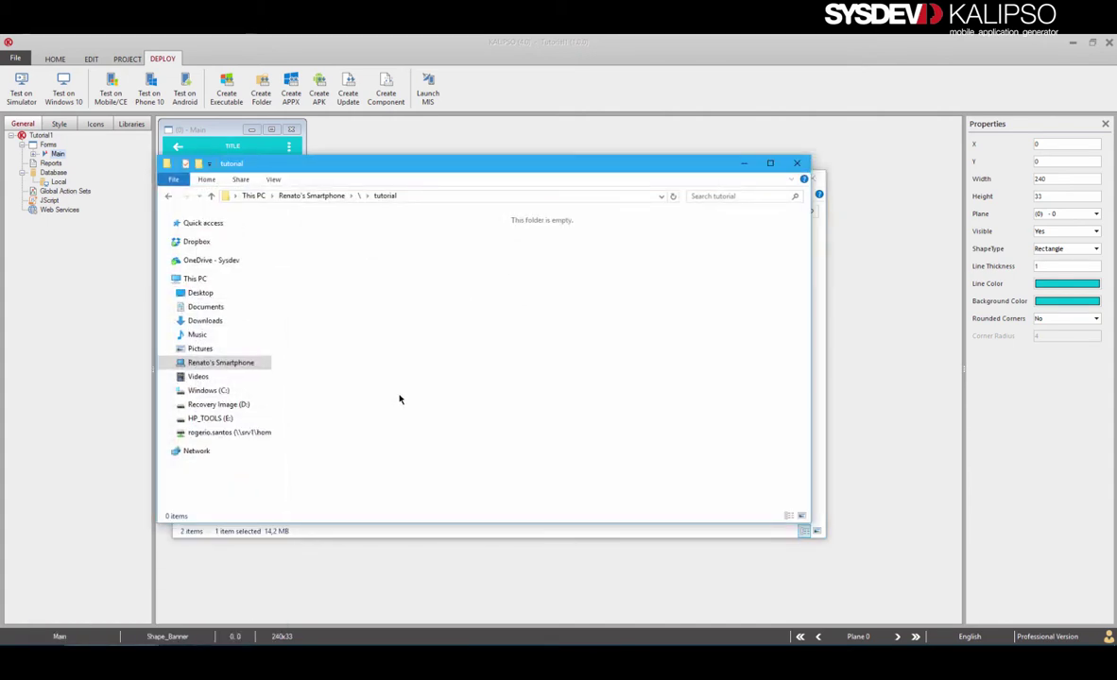
key(ctrl+v)
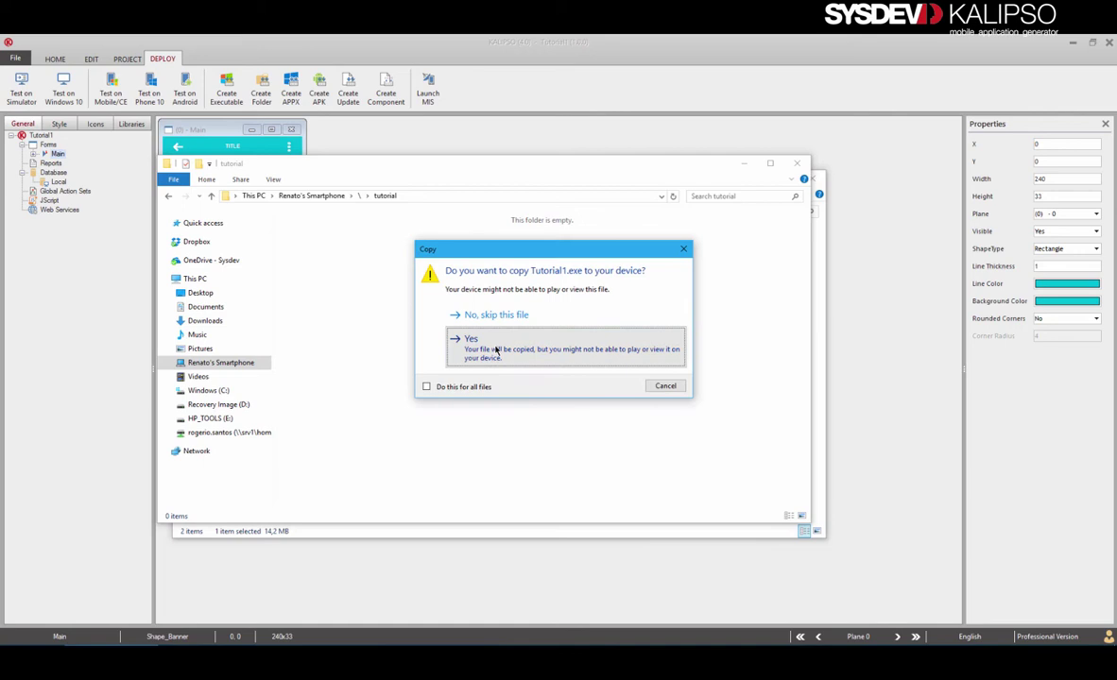
click(505, 358)
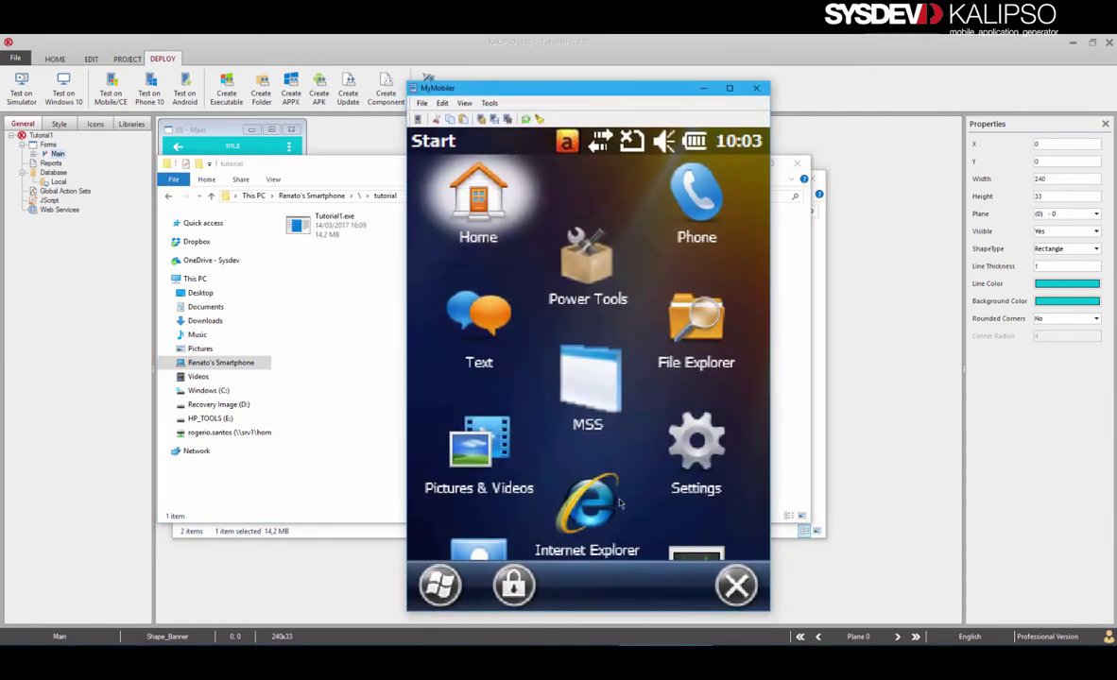
Run Tutorial1 from the device's file browser, close it, then close the MyMobiler window.
click(691, 325)
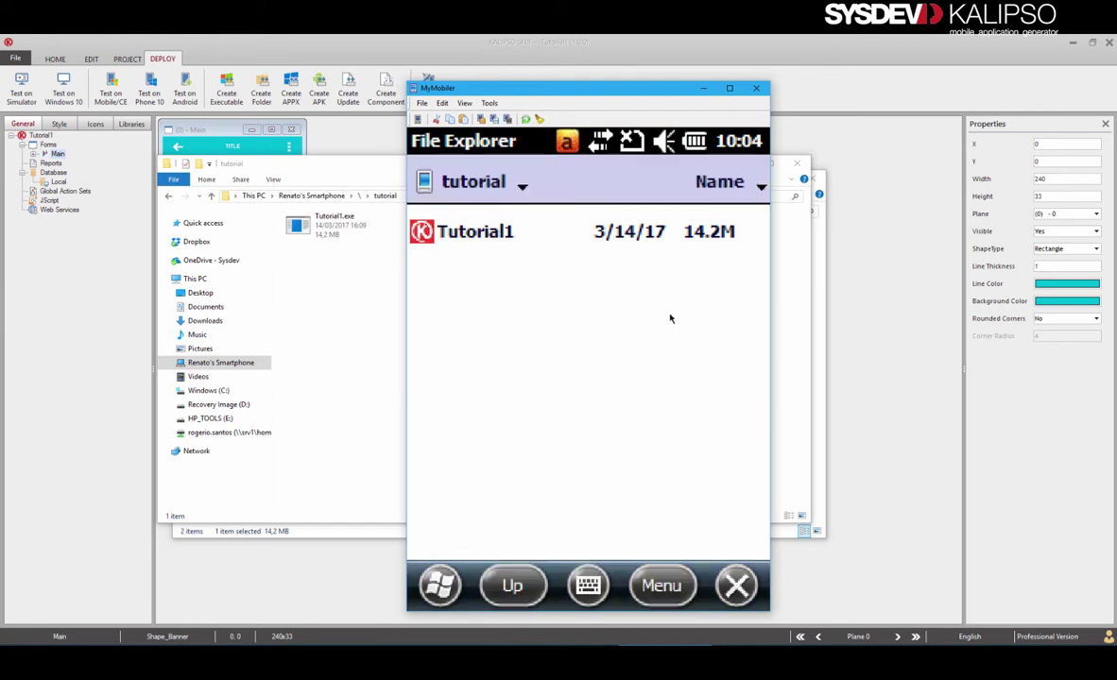
click(493, 235)
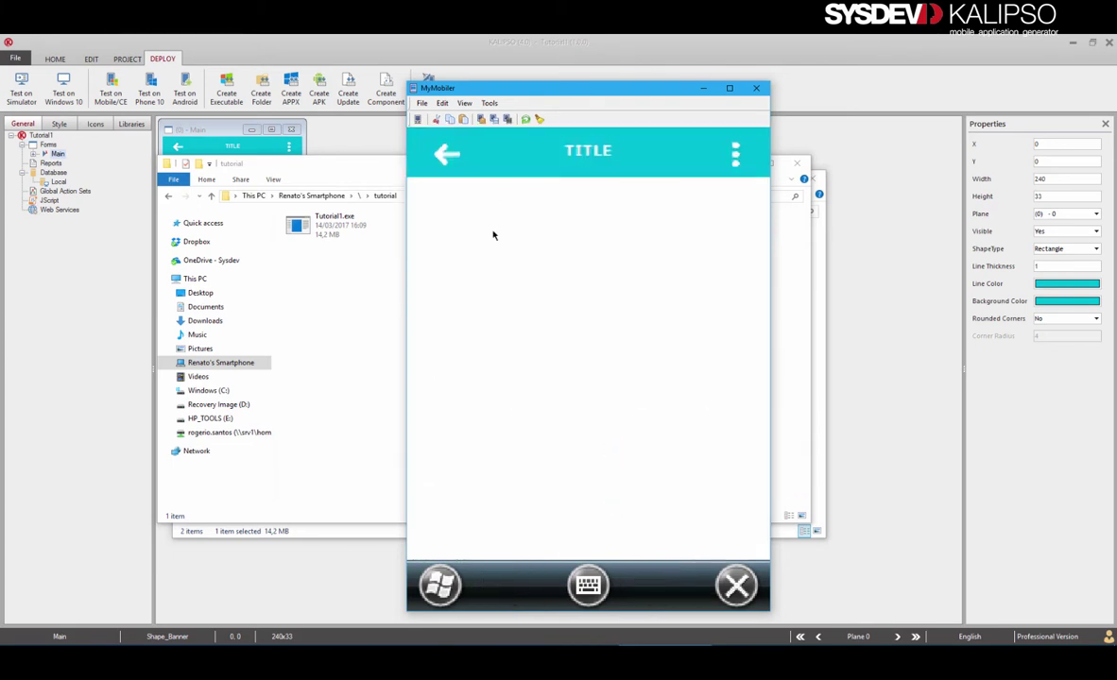
click(442, 158)
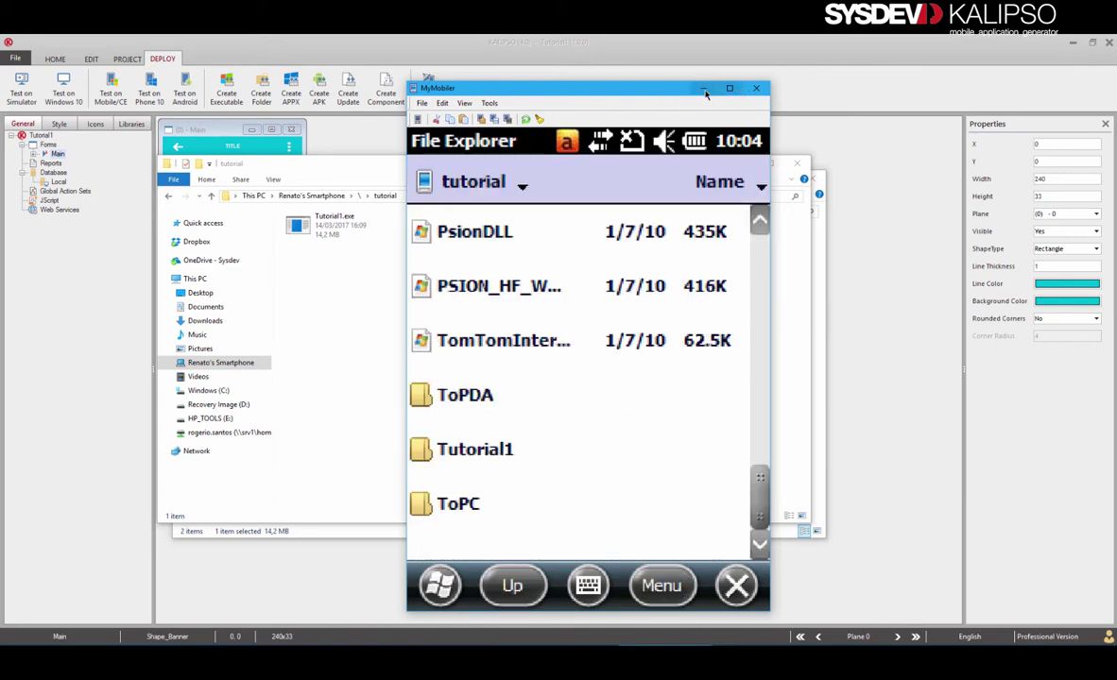
click(756, 88)
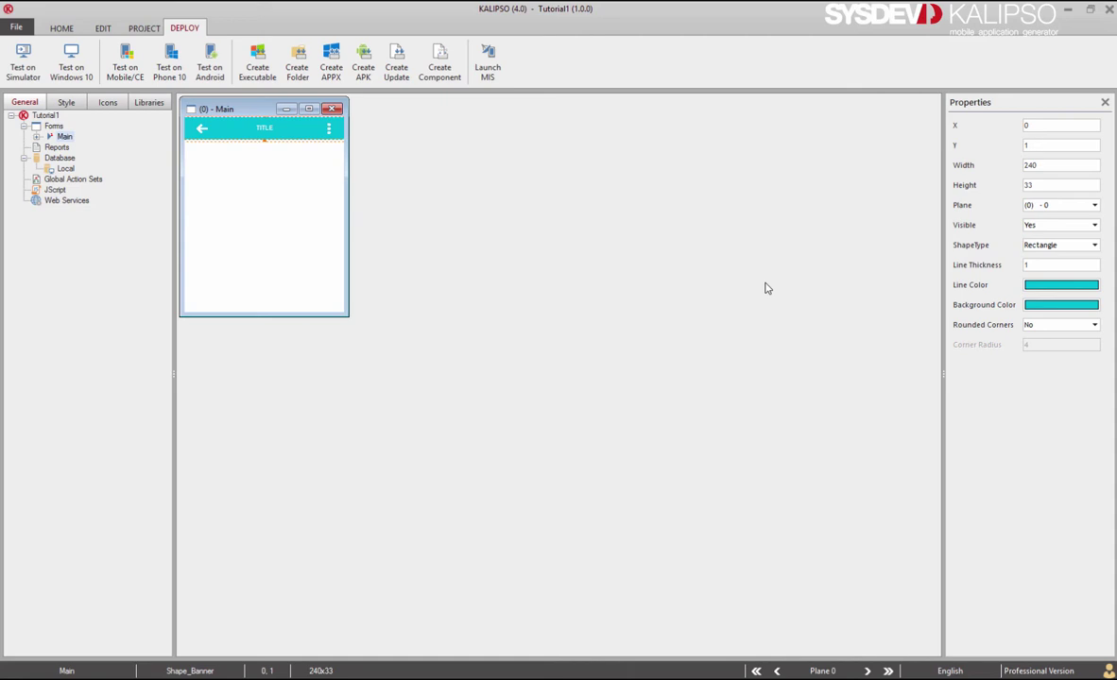
Build a Desktop-only Tutorial1 executable, replacing the Windows Mobile target, and select the output file.
click(256, 61)
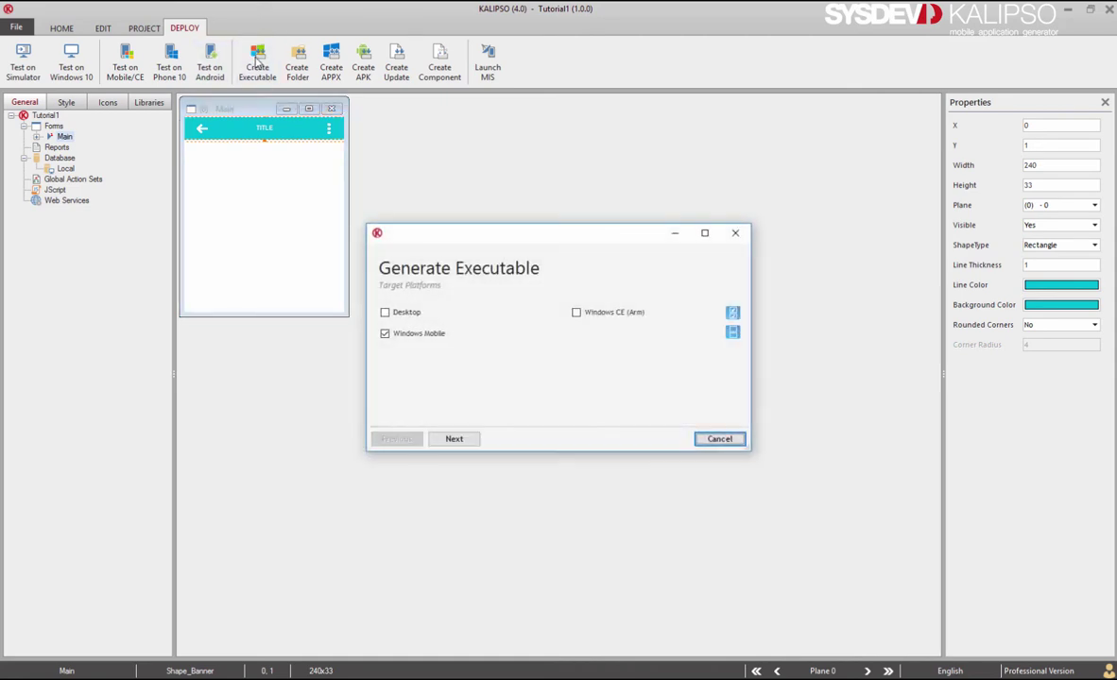
click(385, 312)
click(385, 333)
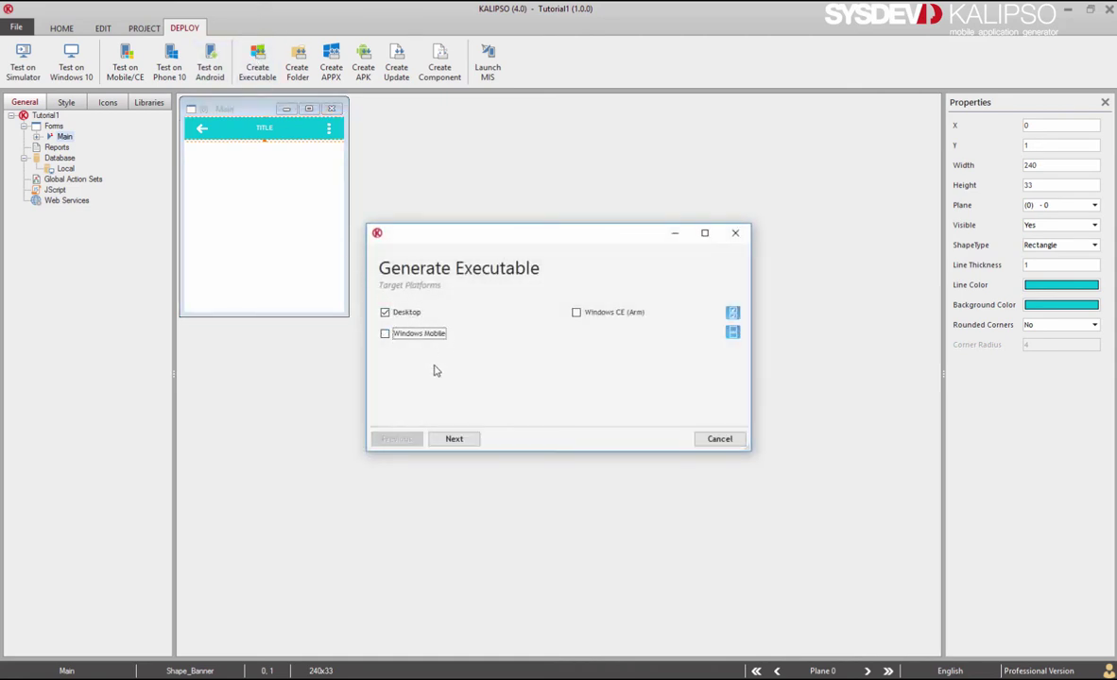
click(458, 438)
click(653, 441)
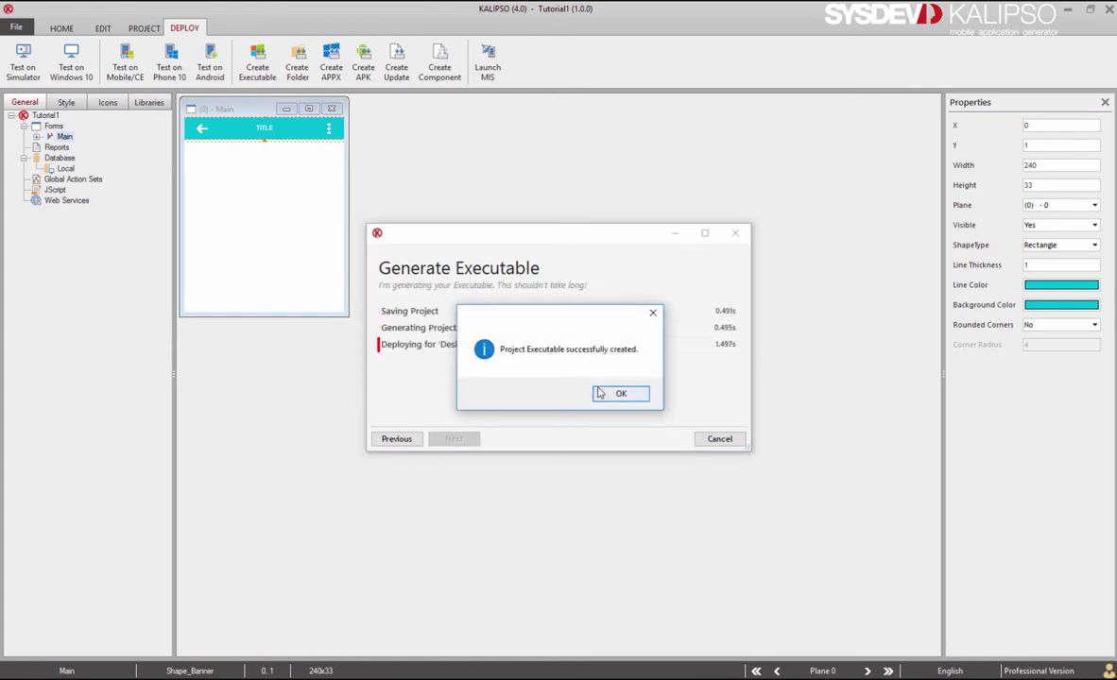
click(597, 391)
click(419, 292)
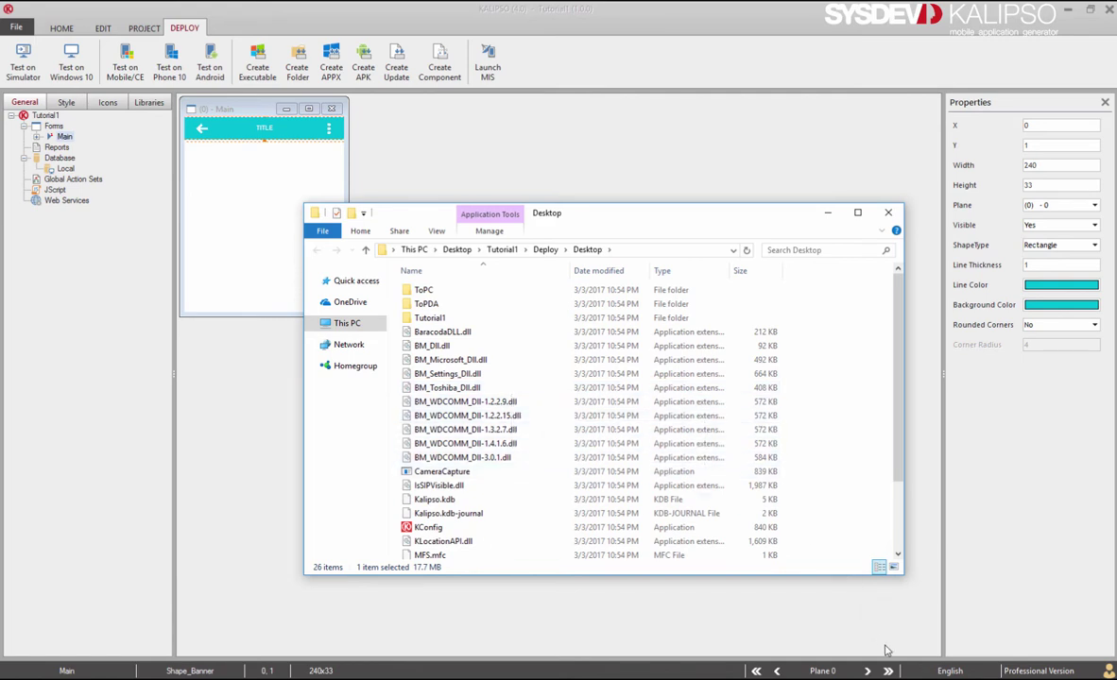
Bring the Desktop output folder window forward and close it.
click(949, 669)
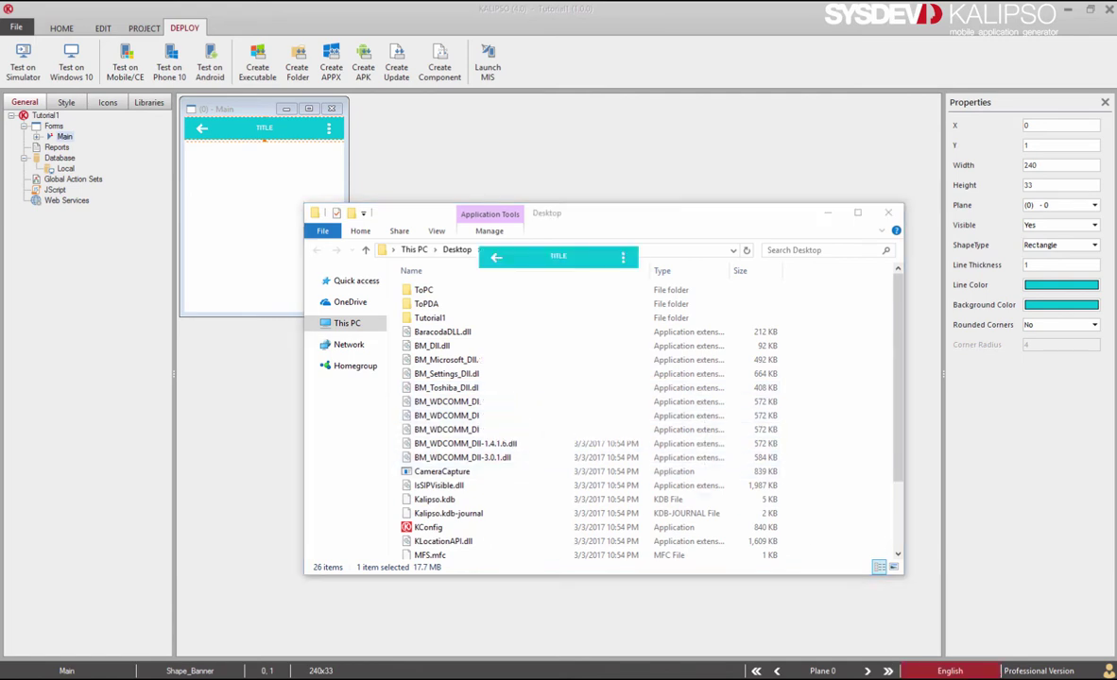
click(496, 258)
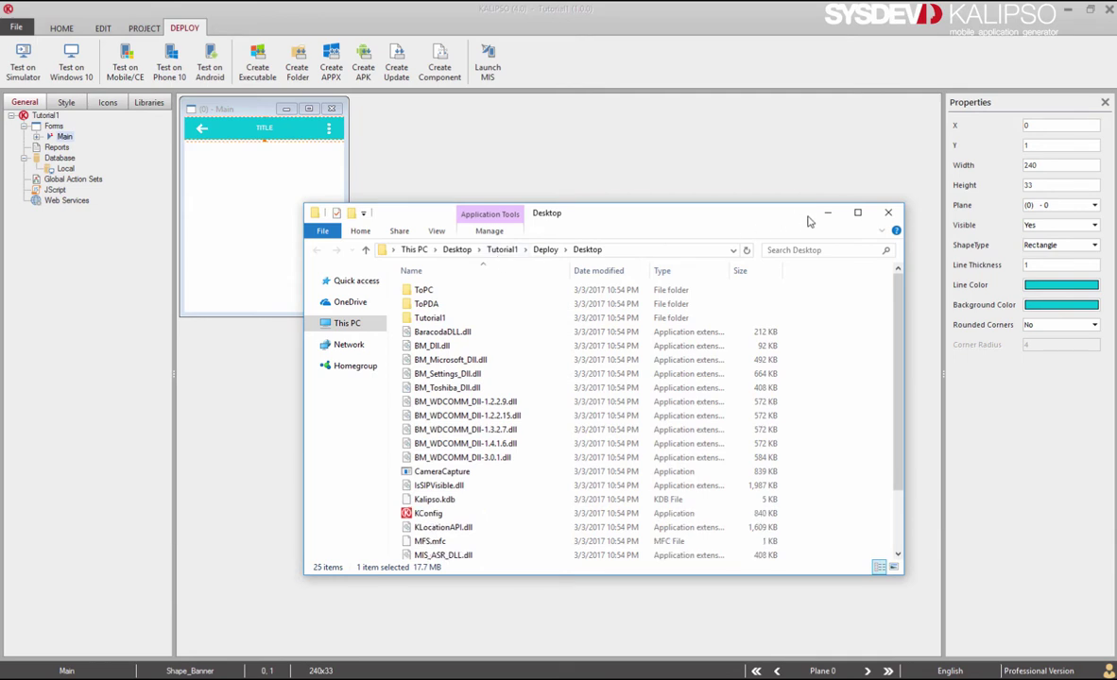
click(886, 214)
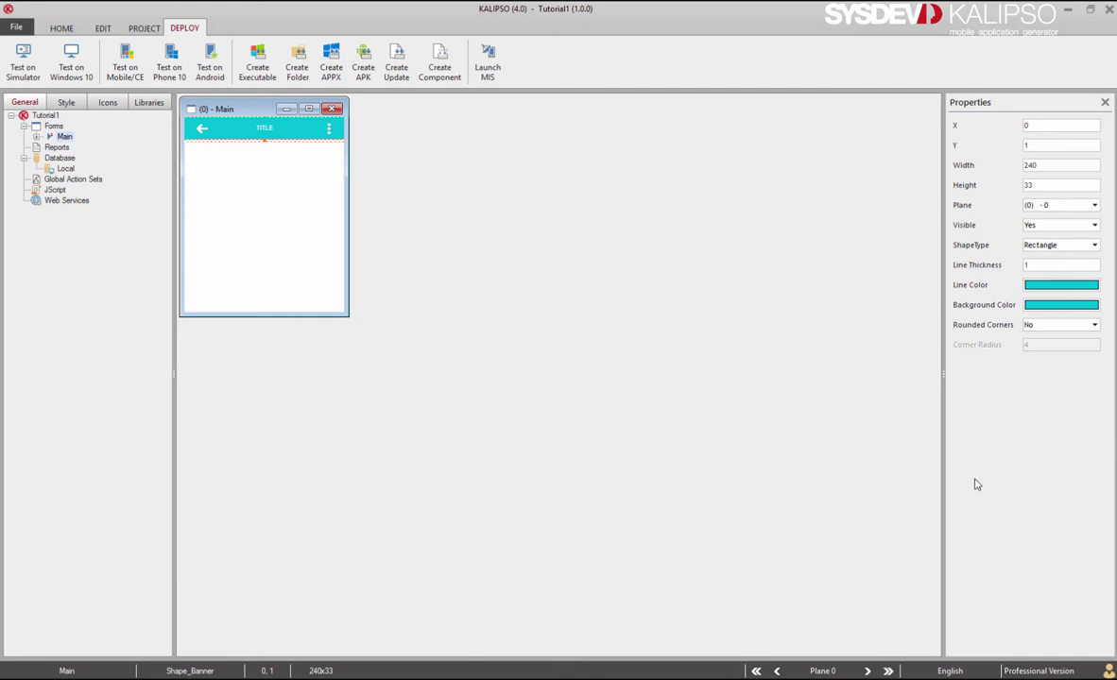
Nudge Shape_Banner up from Y 1 to Y 0.
key(Up)
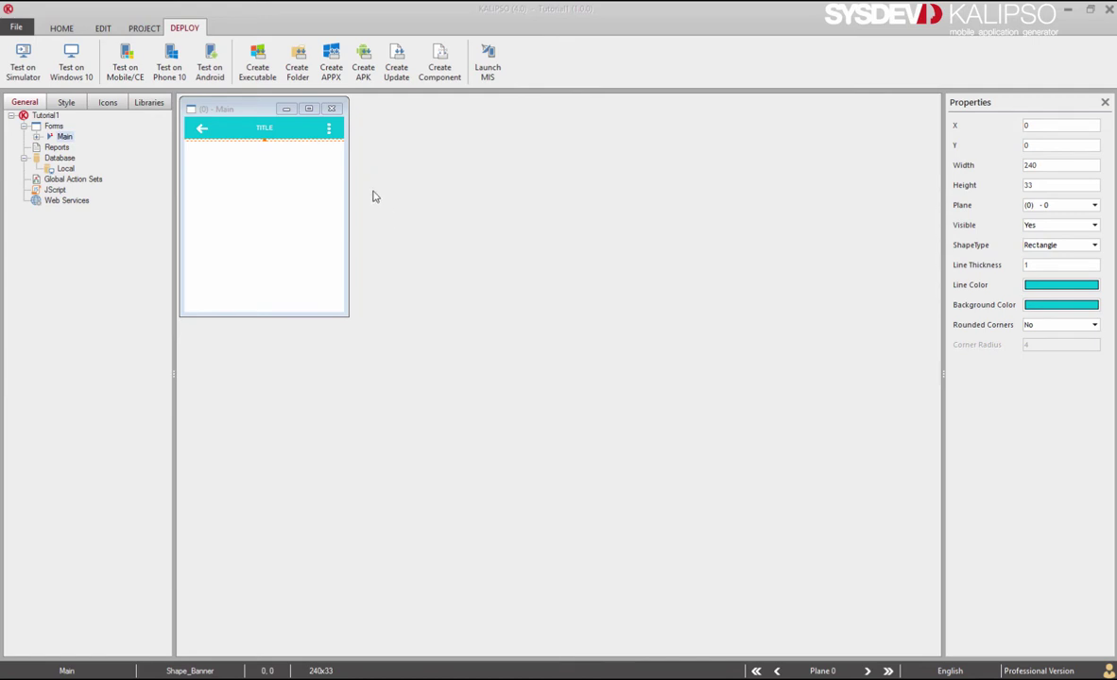
Turn on Auto Increment versioning in the Generate APK dialog and advance to Signature.
click(364, 59)
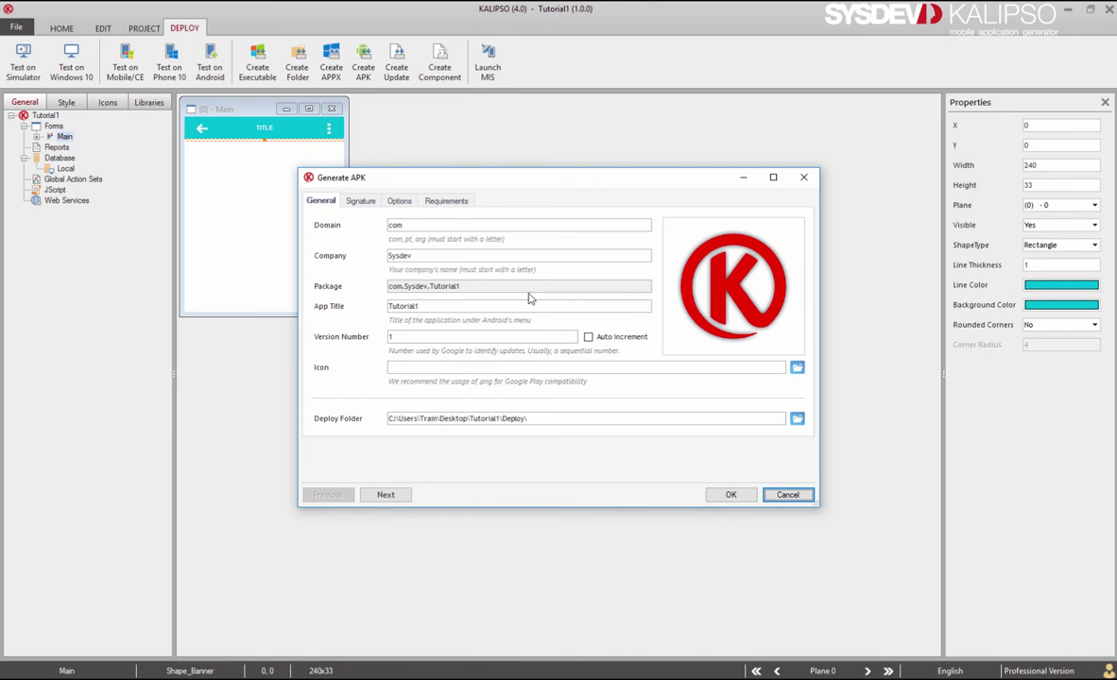
click(587, 337)
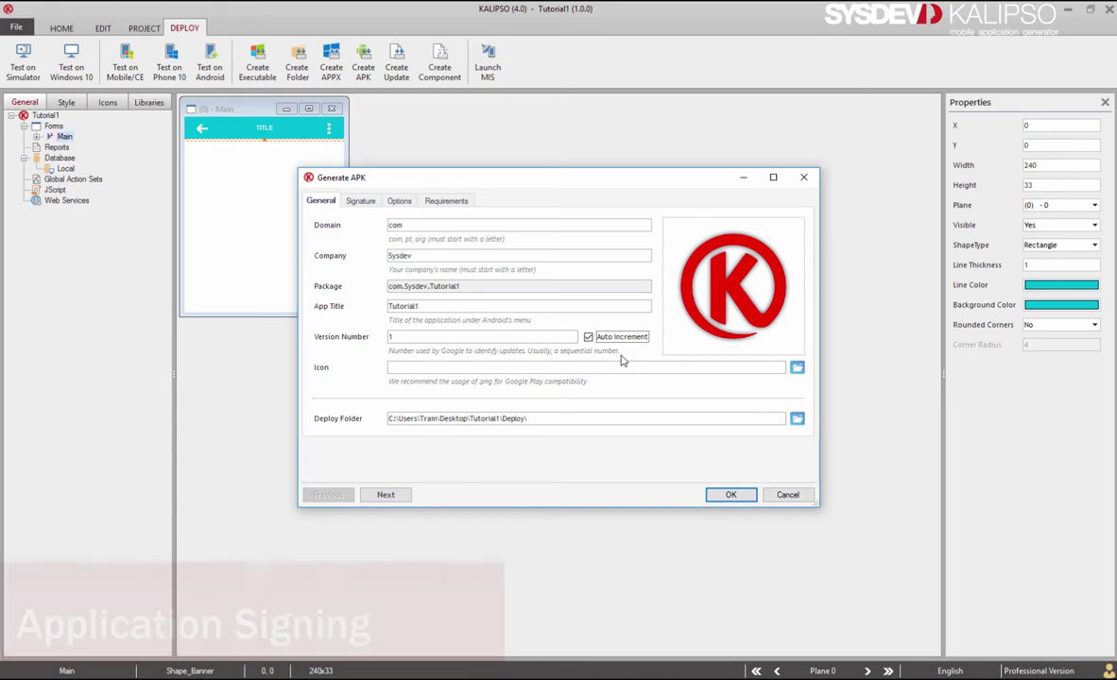
click(389, 497)
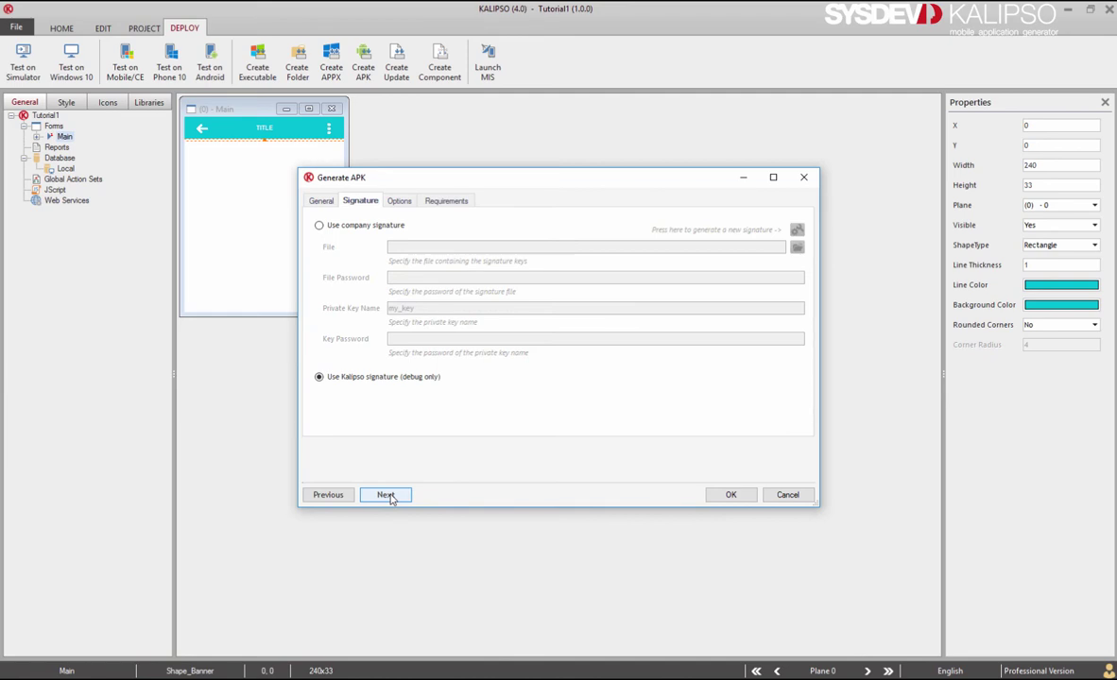
Switch to a company signature and start a new keys file stored in the Desktop folder.
click(348, 227)
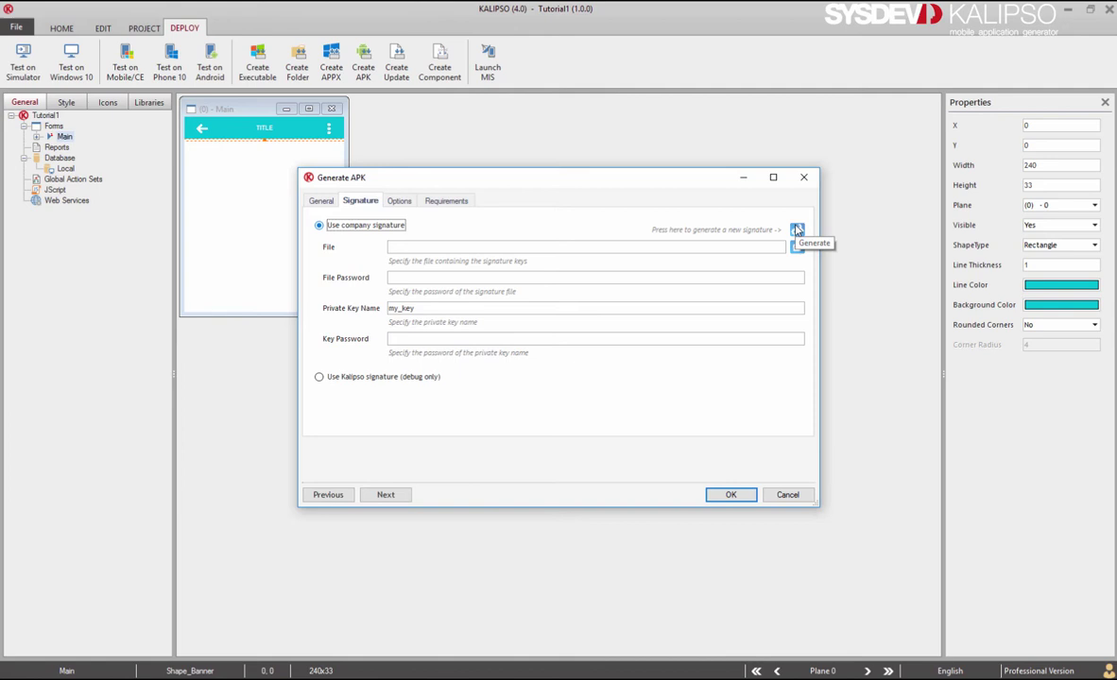
click(796, 230)
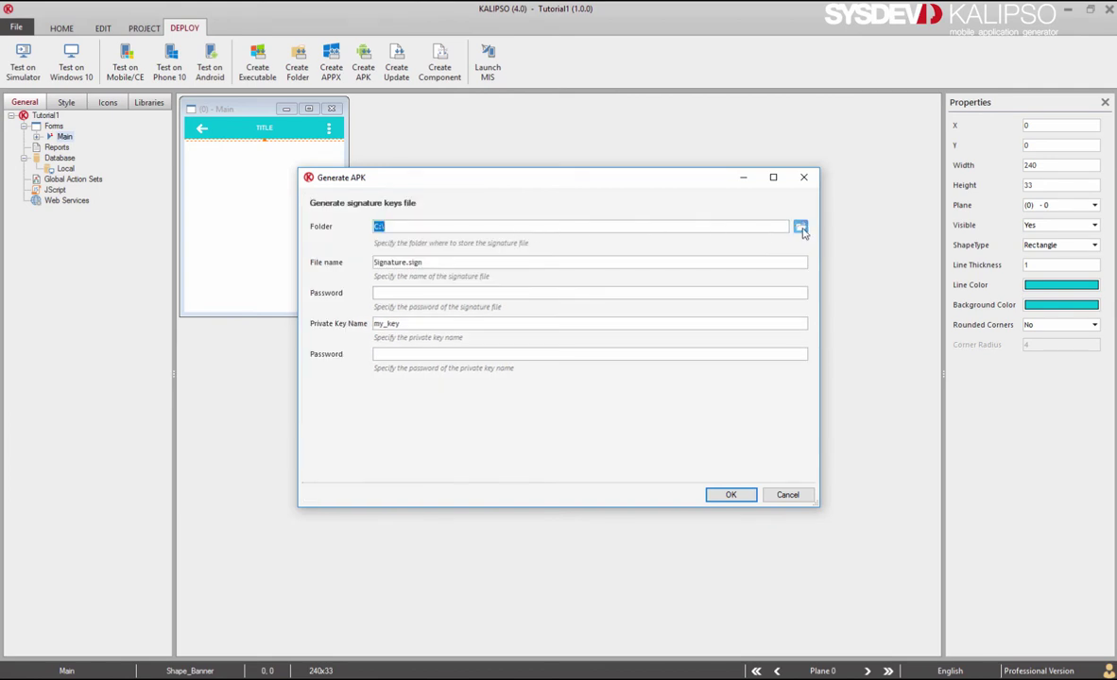
click(800, 229)
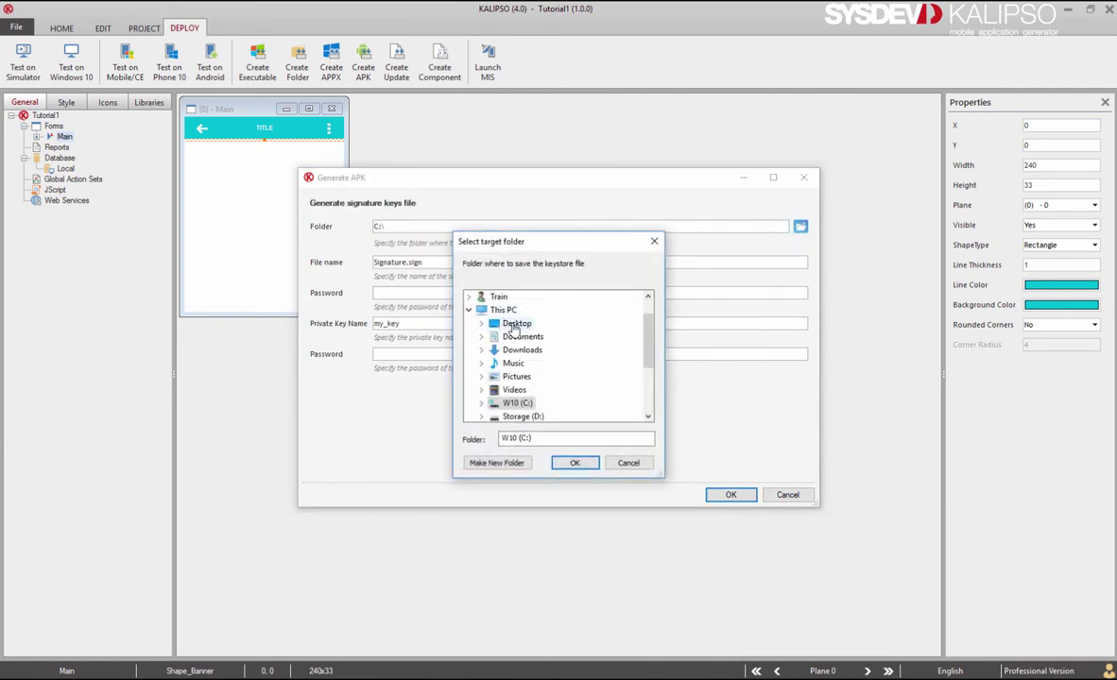
click(515, 325)
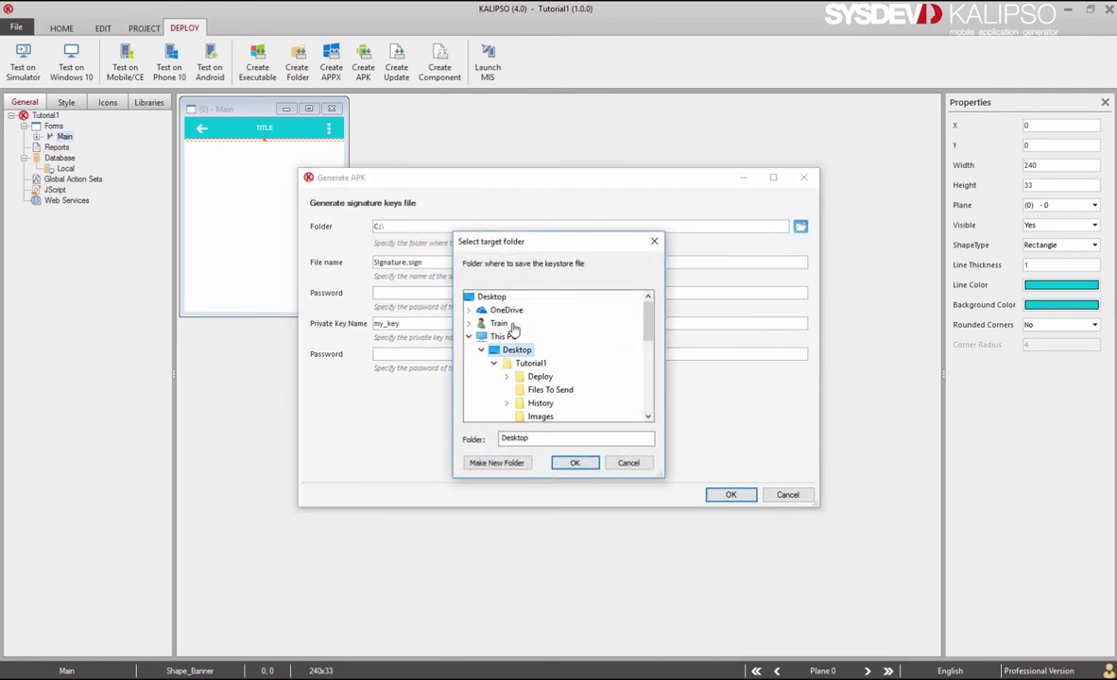
click(574, 464)
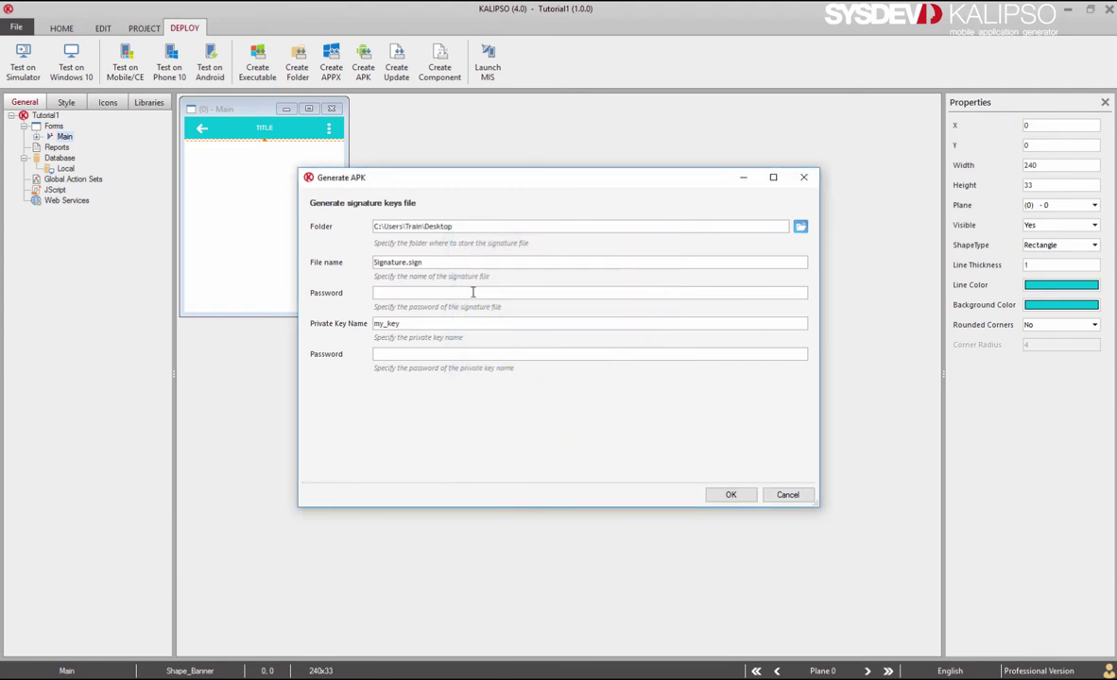
Enter the signature file and private key passwords, create Signature.sign, and check it on the Desktop.
click(473, 293)
text(1234567890)
click(425, 355)
text(1)
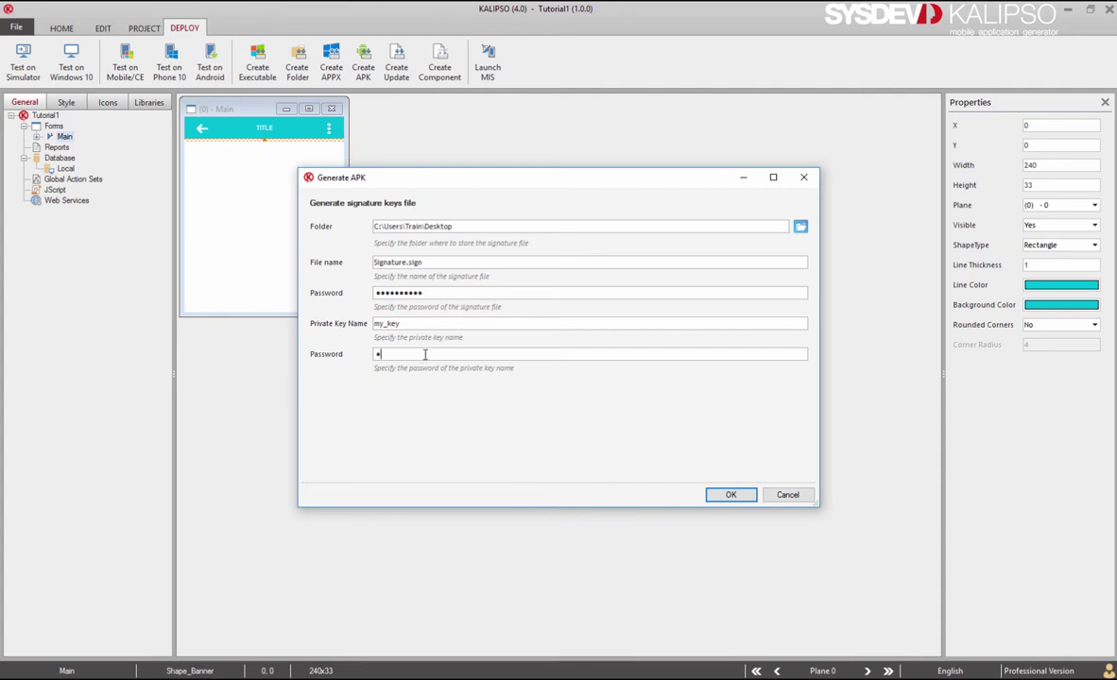
text(234567890)
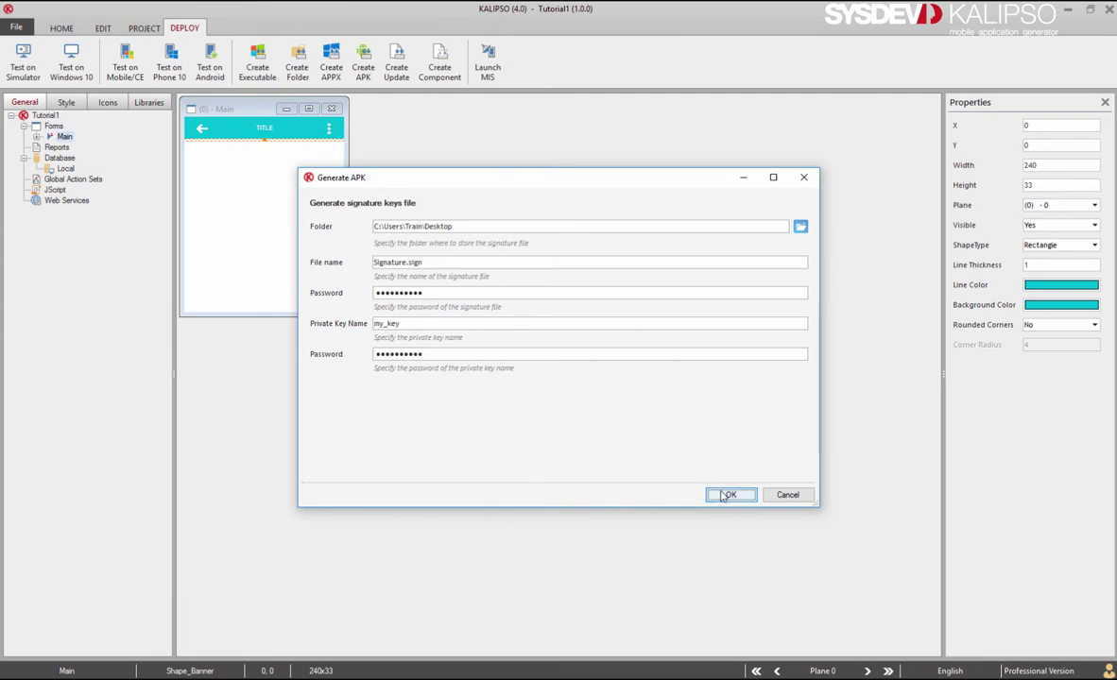
key(Return)
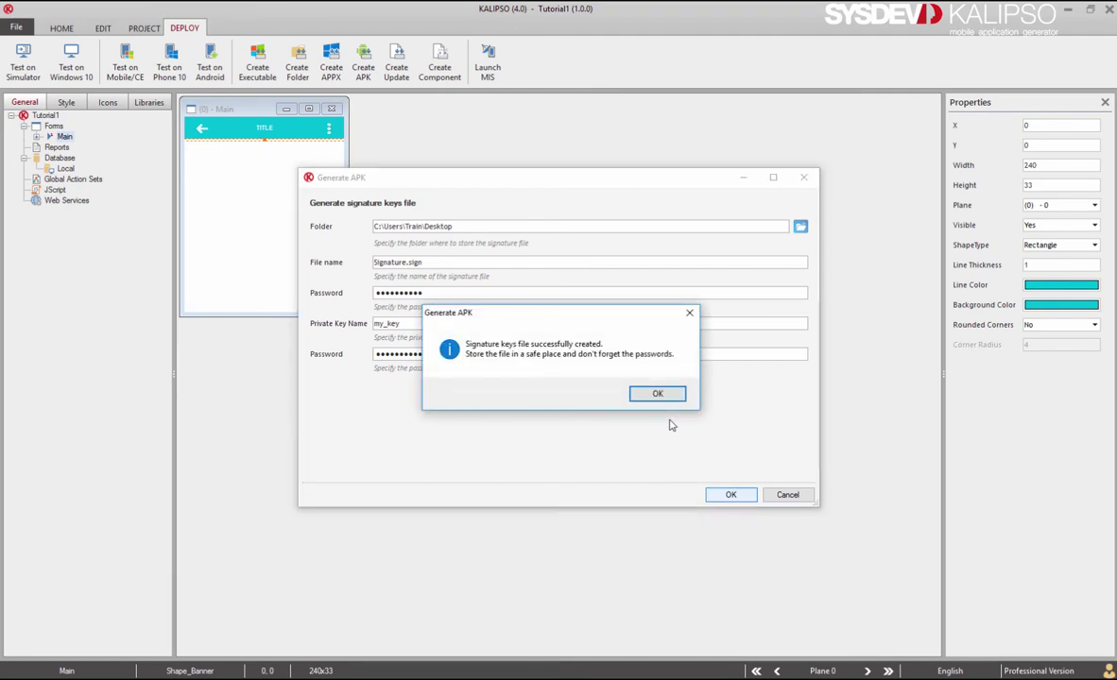
key(Return)
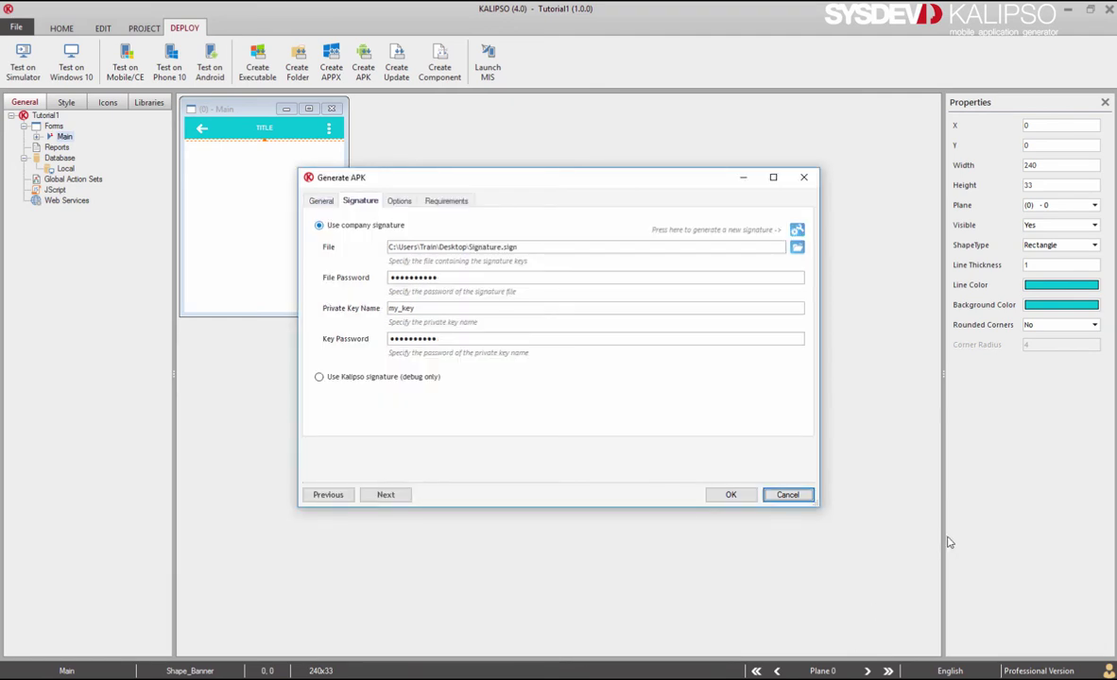
key(super+e)
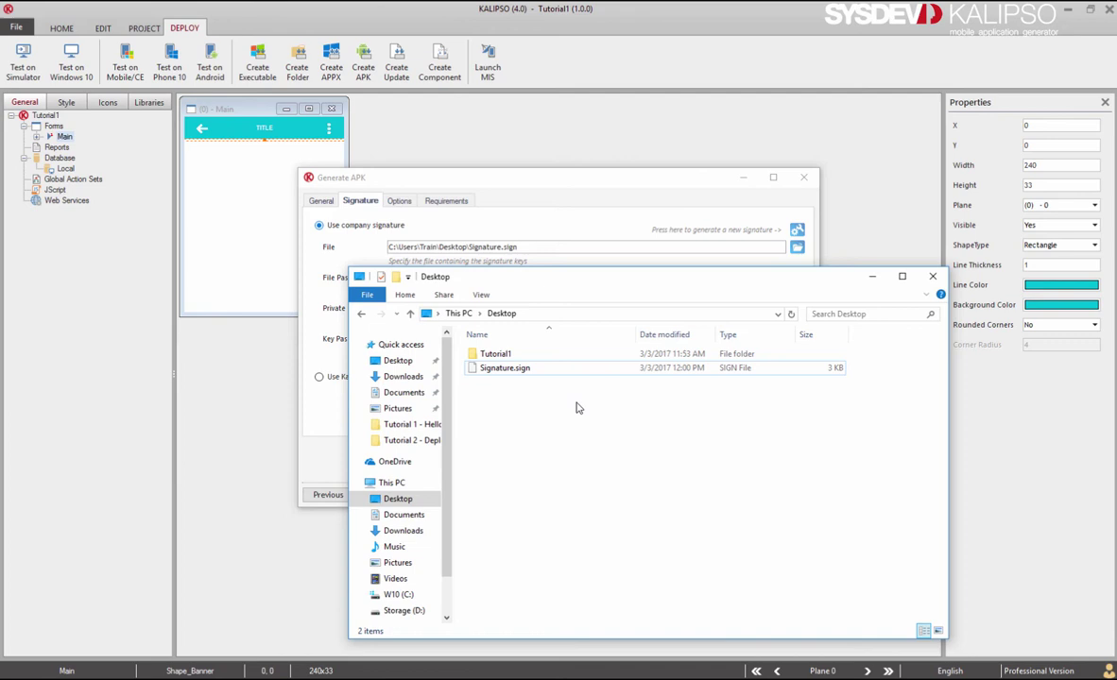
click(872, 276)
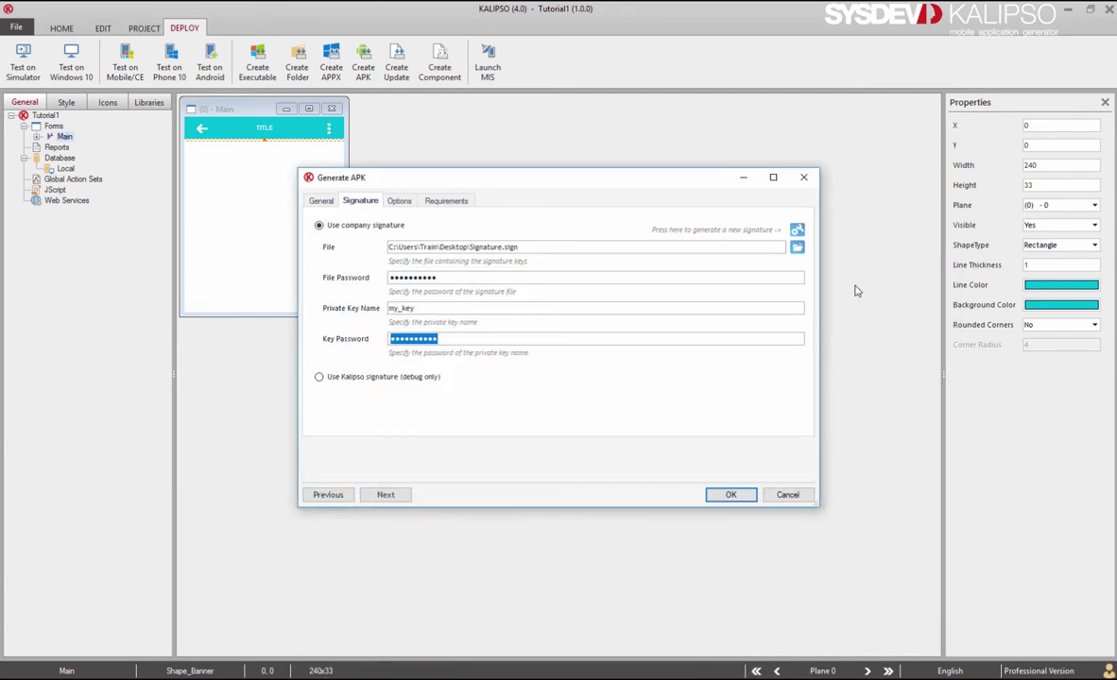
Go to the Options page and create the signed Tutorial1.apk.
click(386, 496)
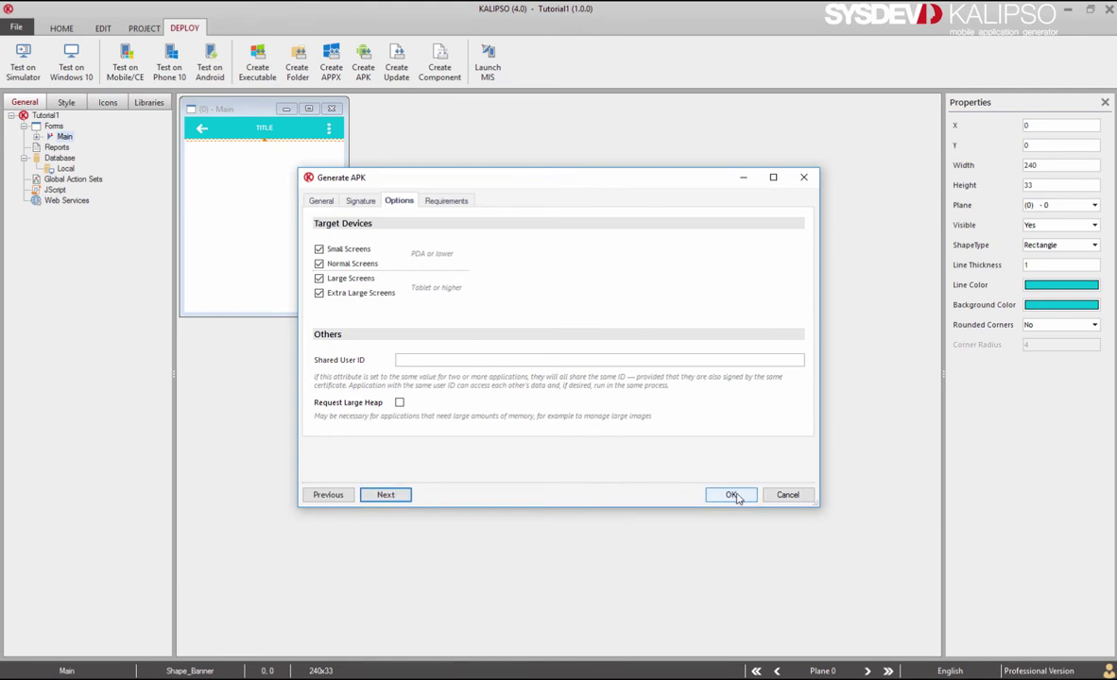
click(733, 495)
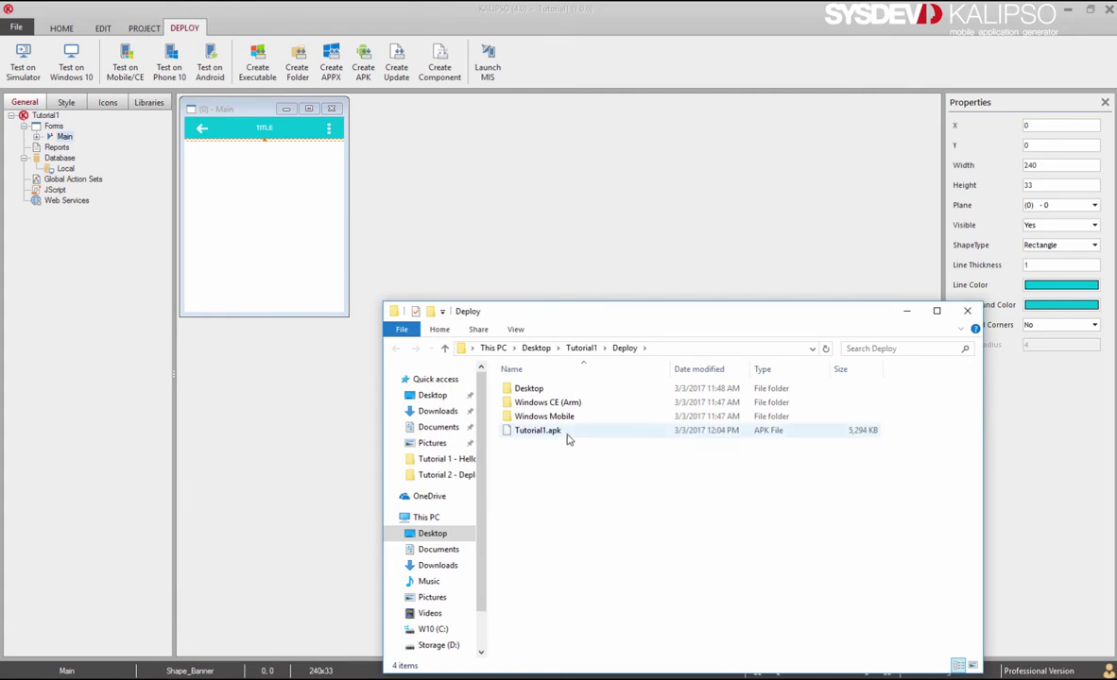
Paste Tutorial1.apk into the BHT1600 Internal storage\DCIM folder.
click(578, 433)
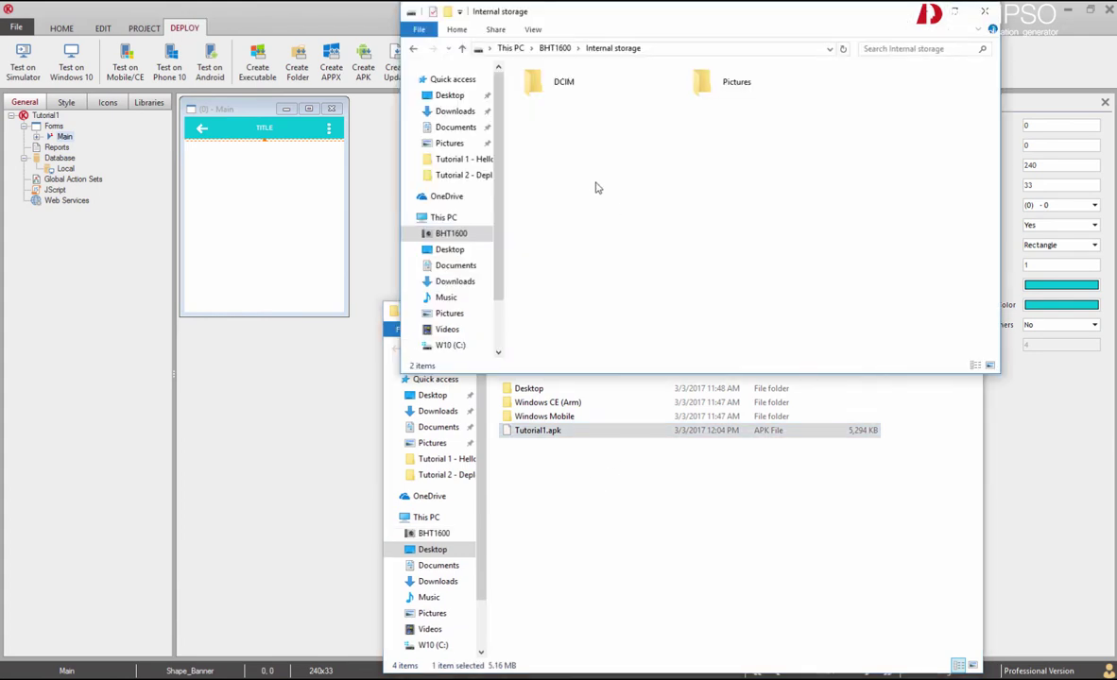
click(555, 89)
double_click(556, 89)
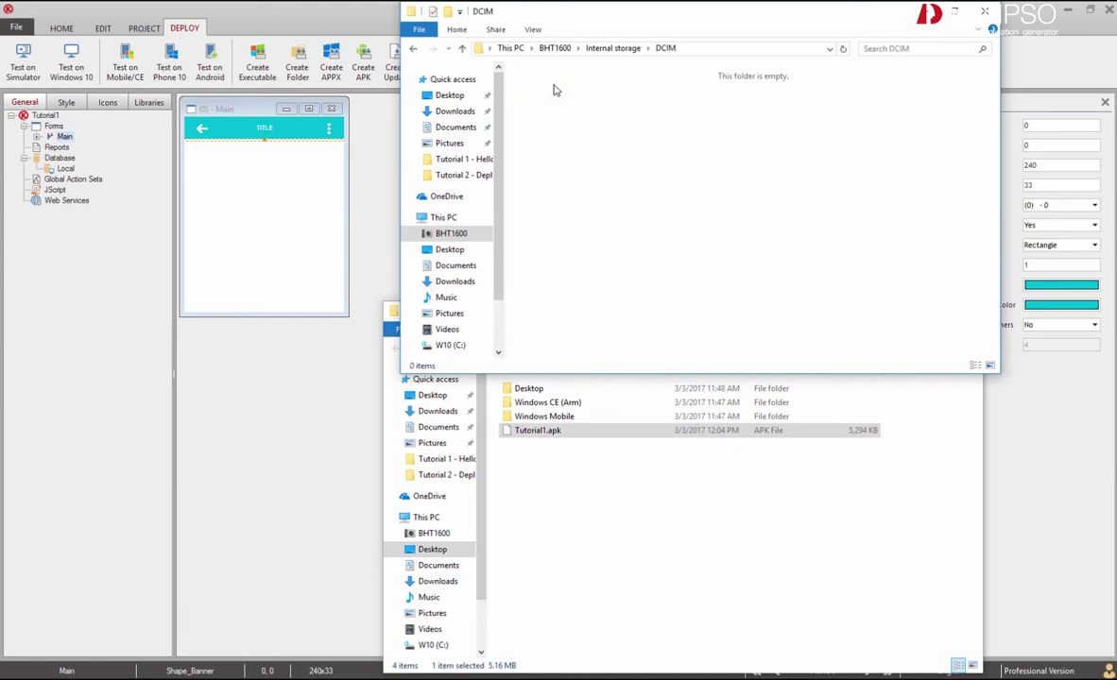
right_click(582, 176)
click(614, 248)
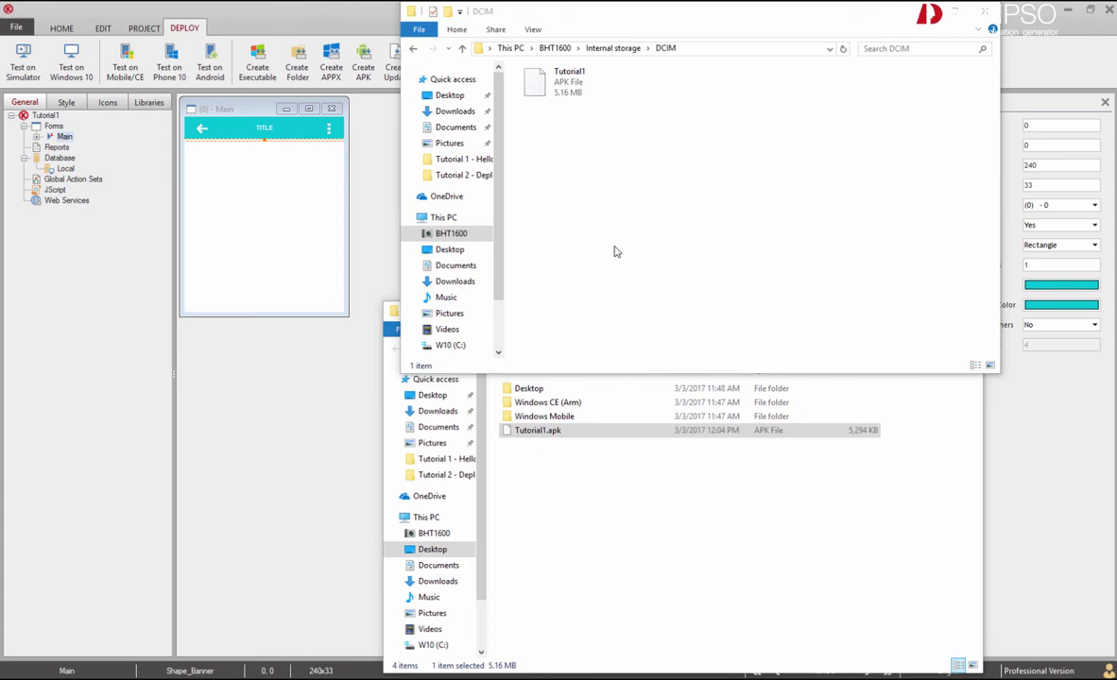
On the mirrored Android phone, open File Manager at Internal storage > DCIM.
click(714, 672)
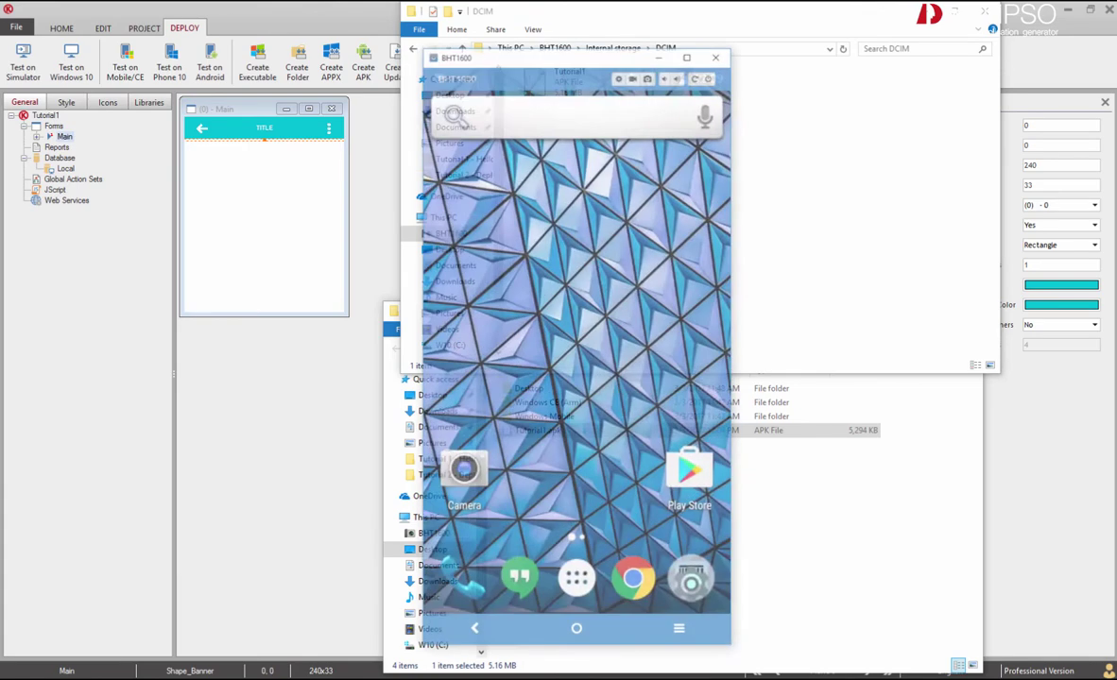
click(563, 579)
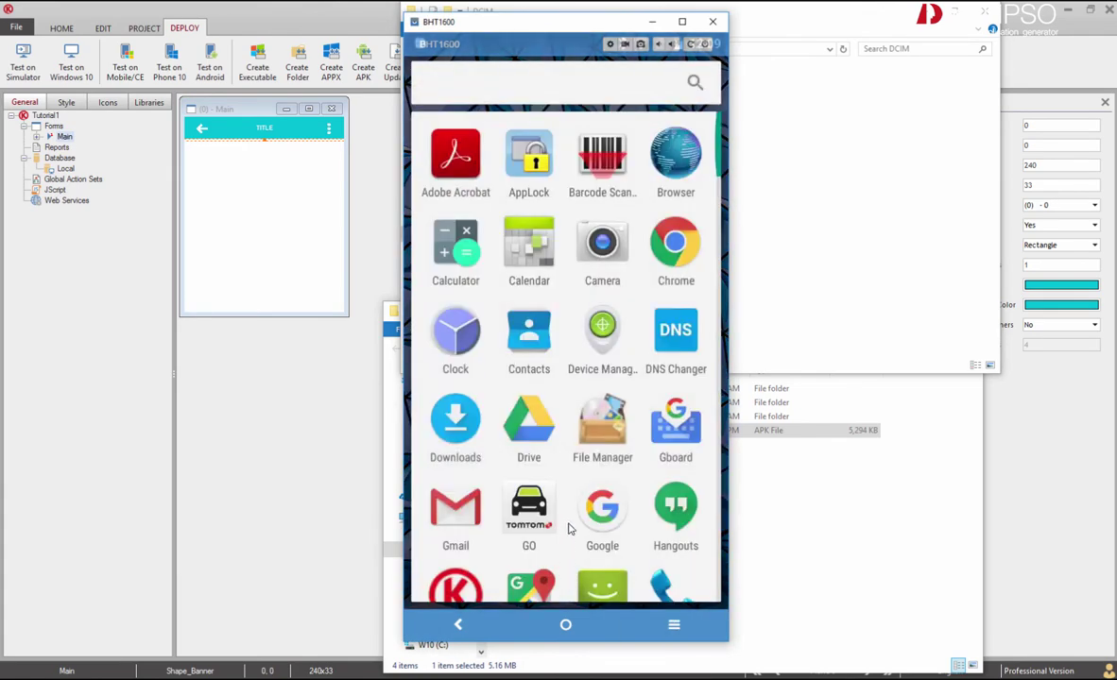
click(602, 432)
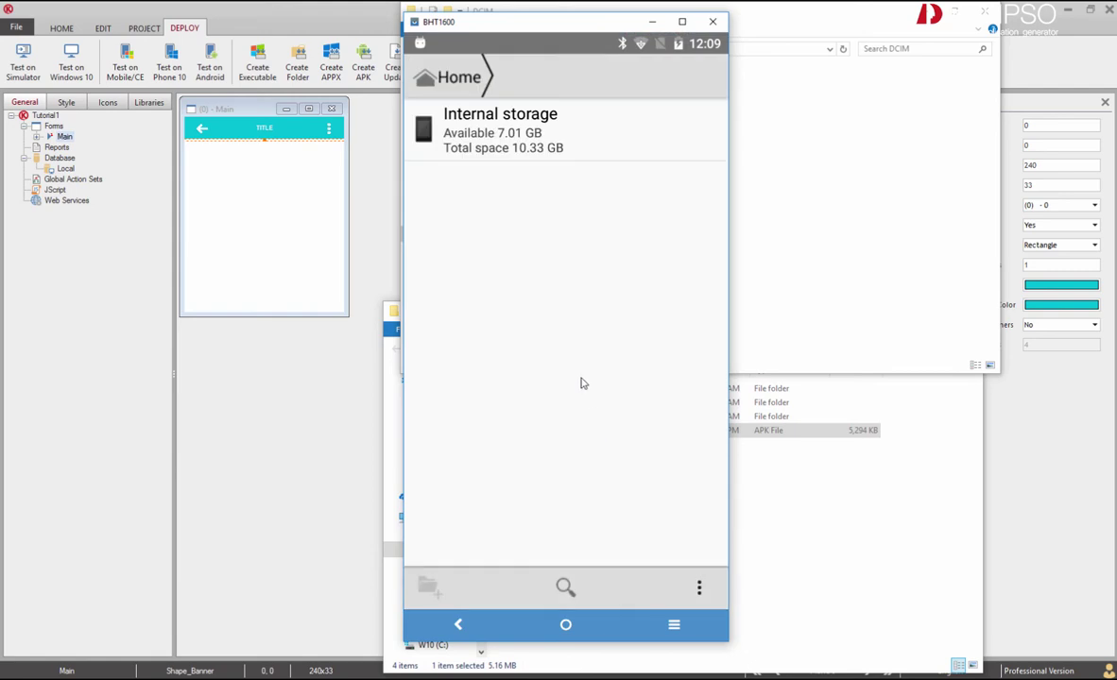
click(553, 142)
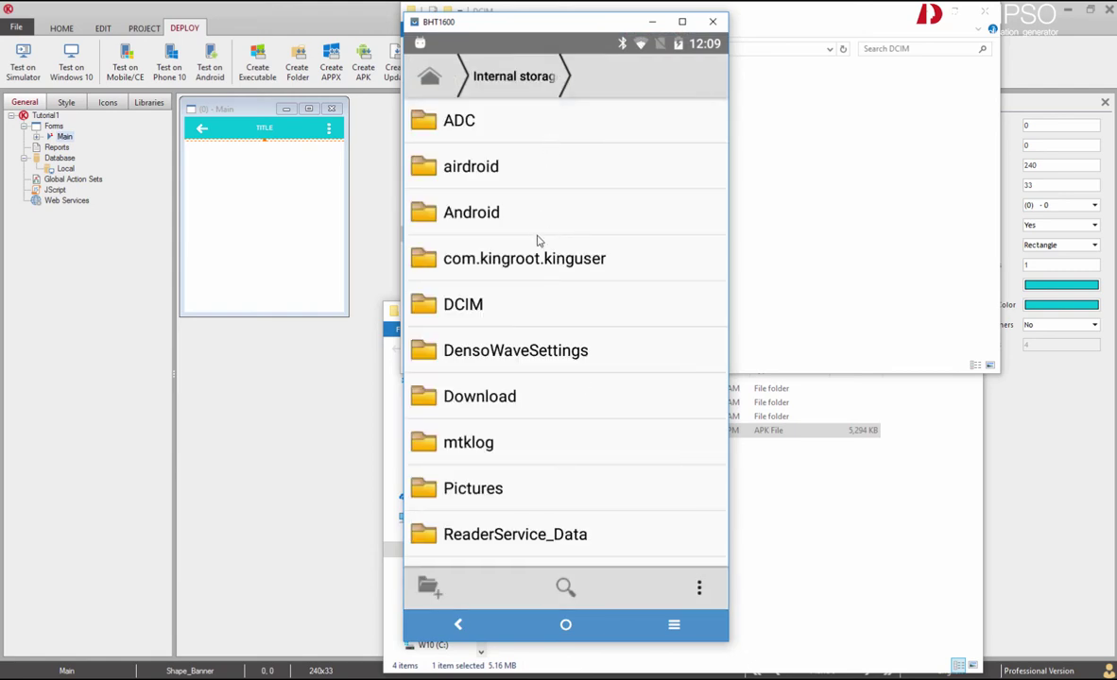
click(464, 288)
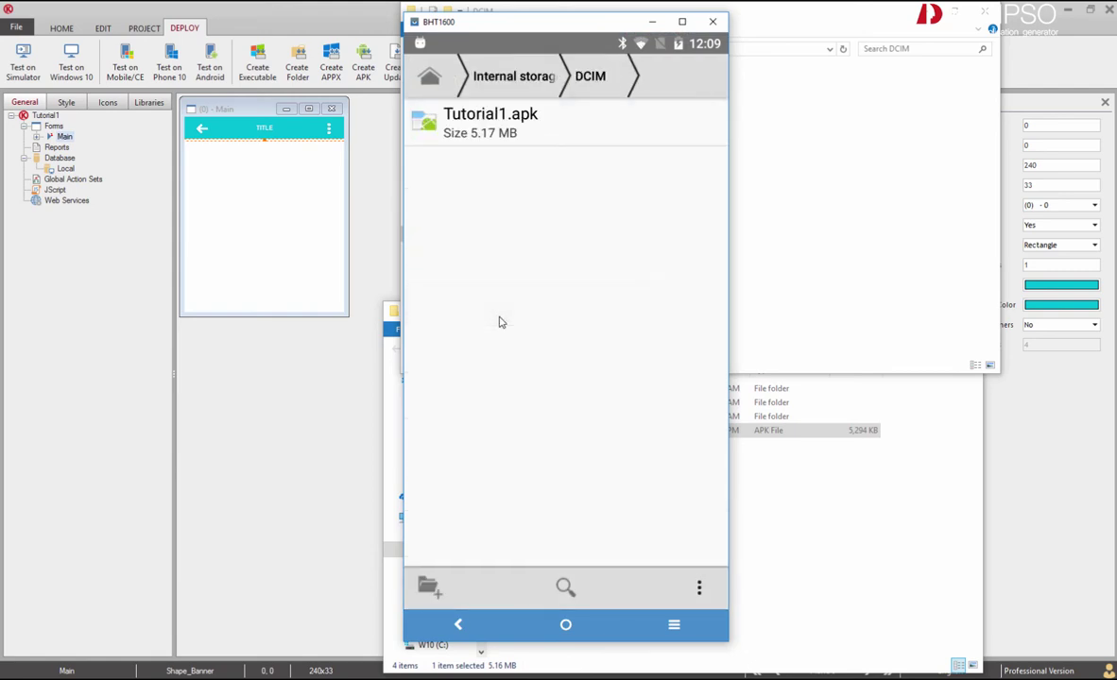
Install Tutorial1.apk, launch the Tutorial1 app, then close it.
click(523, 128)
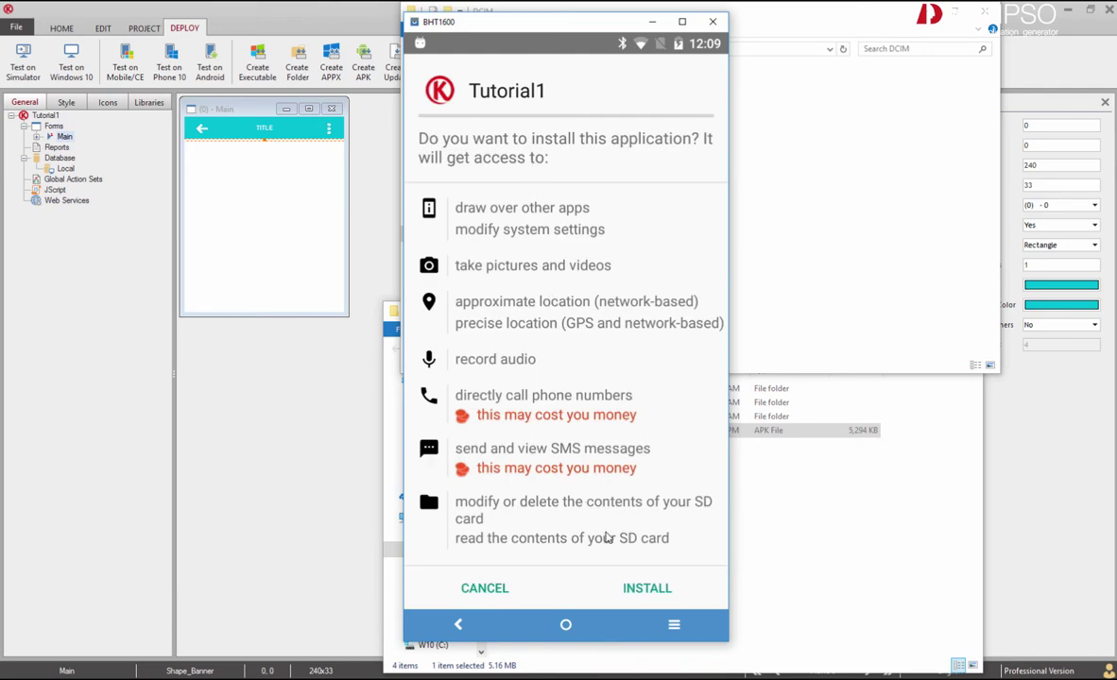
click(649, 589)
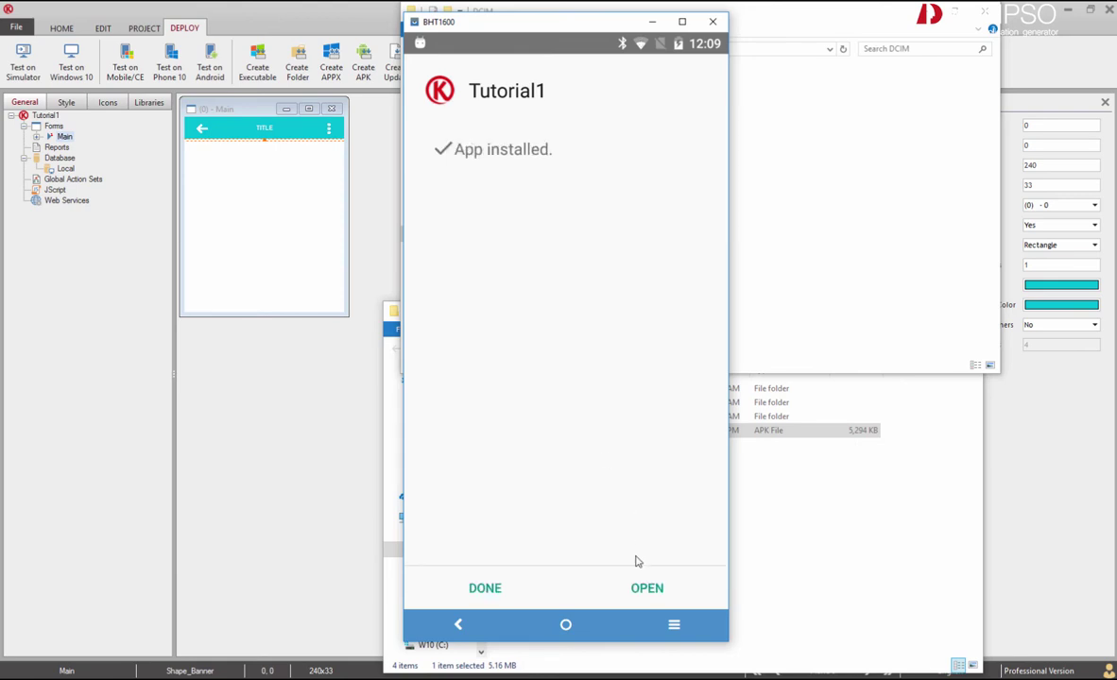
click(634, 590)
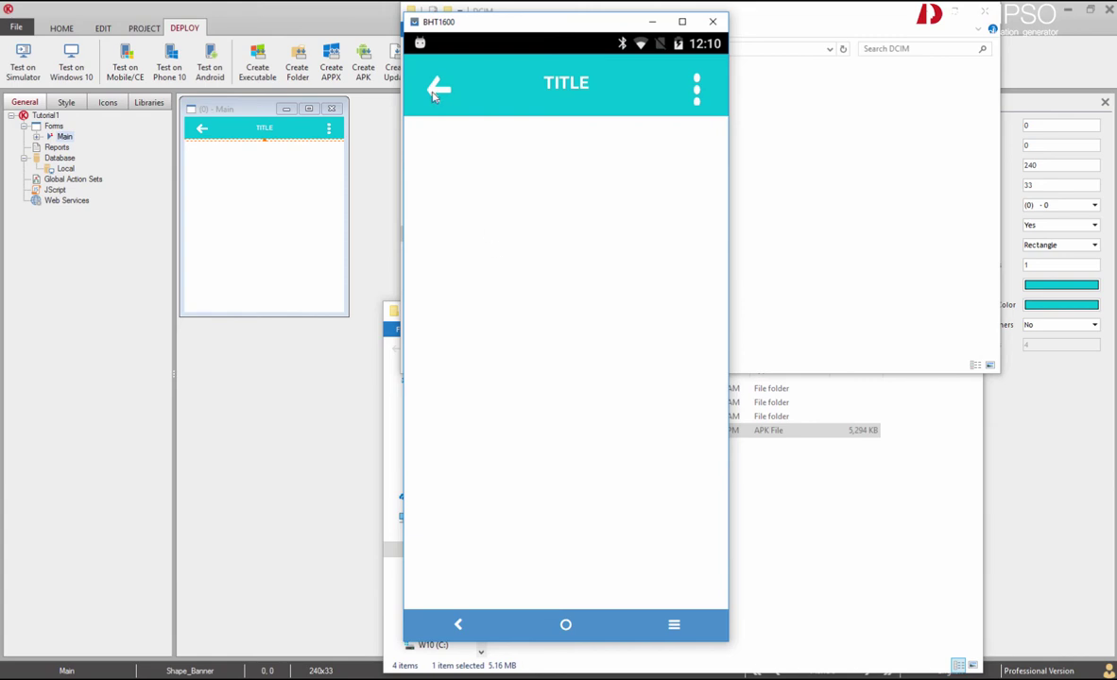
click(437, 92)
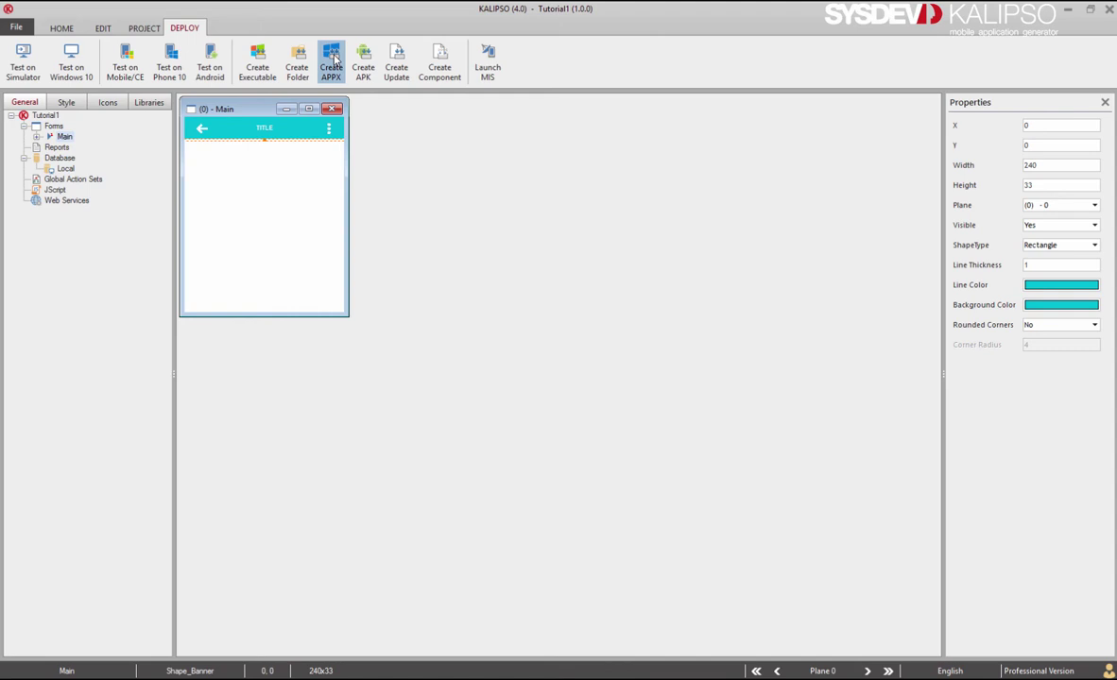
Start a new APPX with publisher SysdevMobile, app name Tutorial1 and a generated phone Product ID.
click(333, 62)
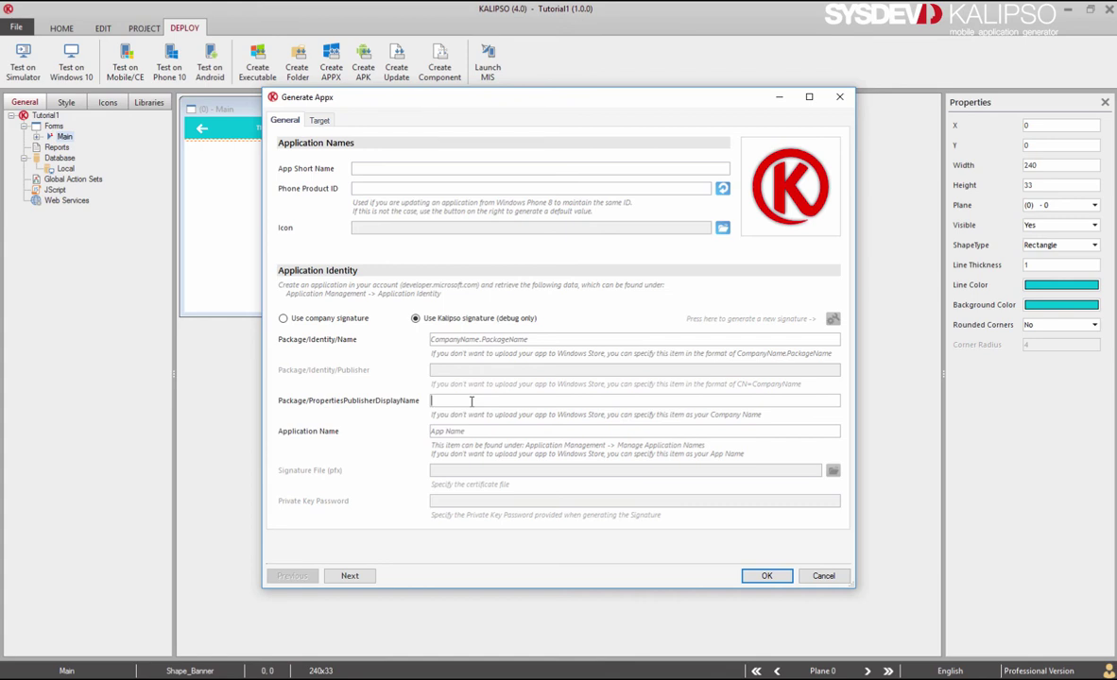
text(ysdevMobile)
click(463, 432)
text(Tutorial1)
click(387, 169)
text(Tutorial1)
click(722, 190)
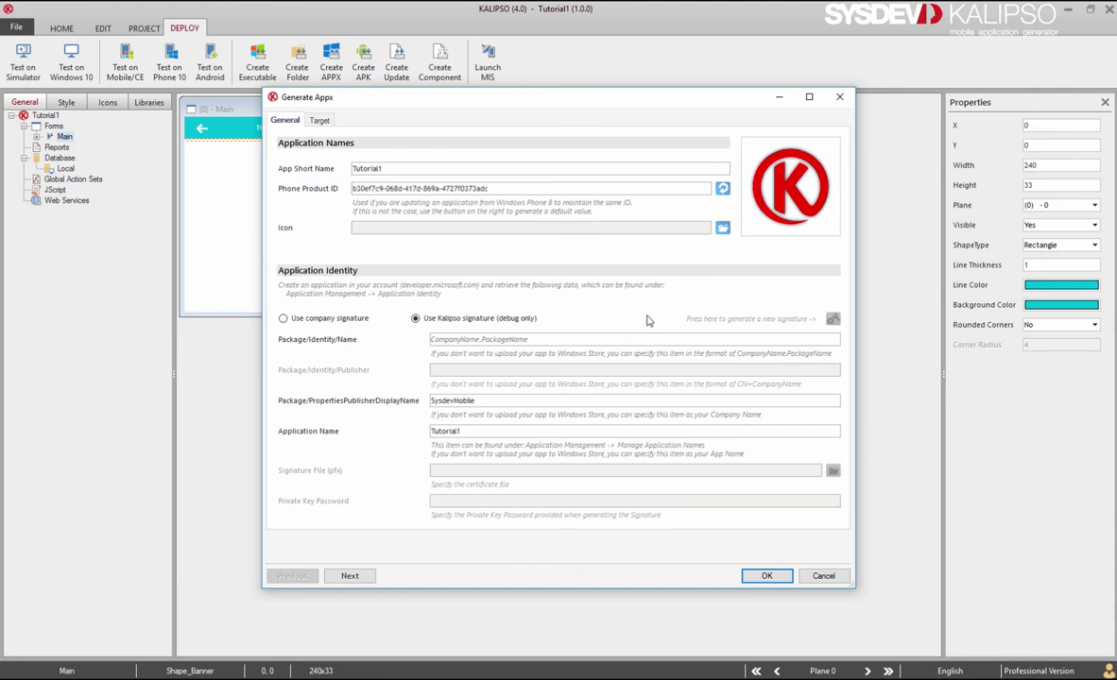
Switch to company signing with identity SysdevMobile.Tutorial1 and publisher CN=SysdevMobile.
click(338, 319)
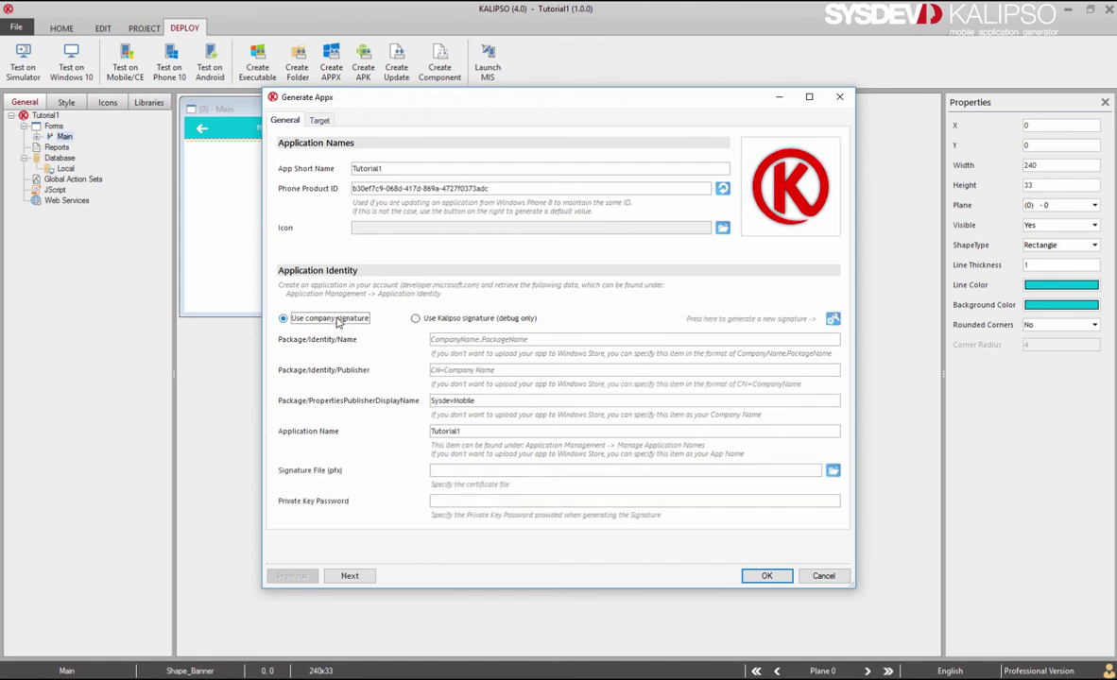
click(536, 341)
text(SysdevMobile.Tutorial1)
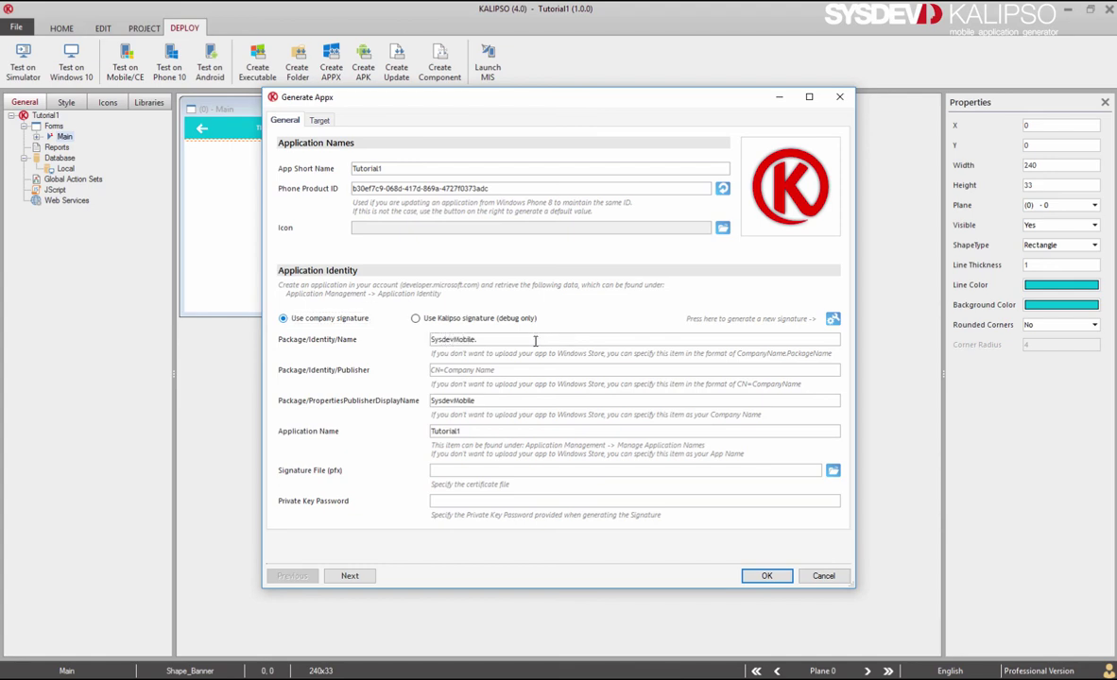
click(510, 371)
text(CN=SysdevMobile)
click(833, 319)
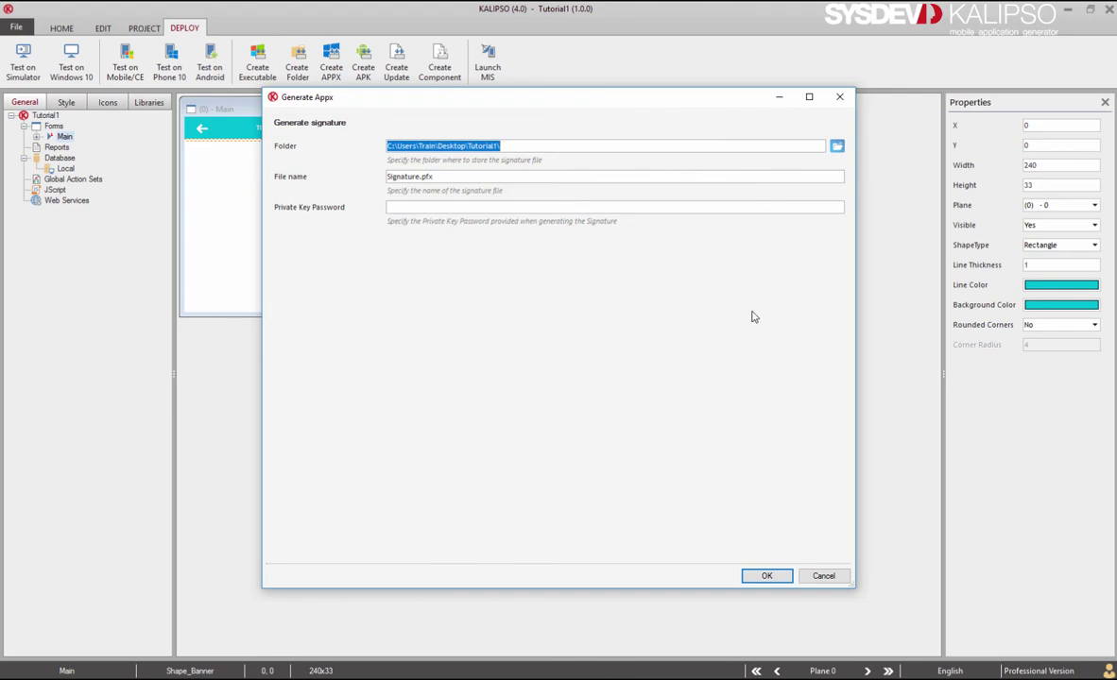
Set the signature password and Desktop target folder, then create Signature.pfx.
click(543, 207)
text(kalipso123)
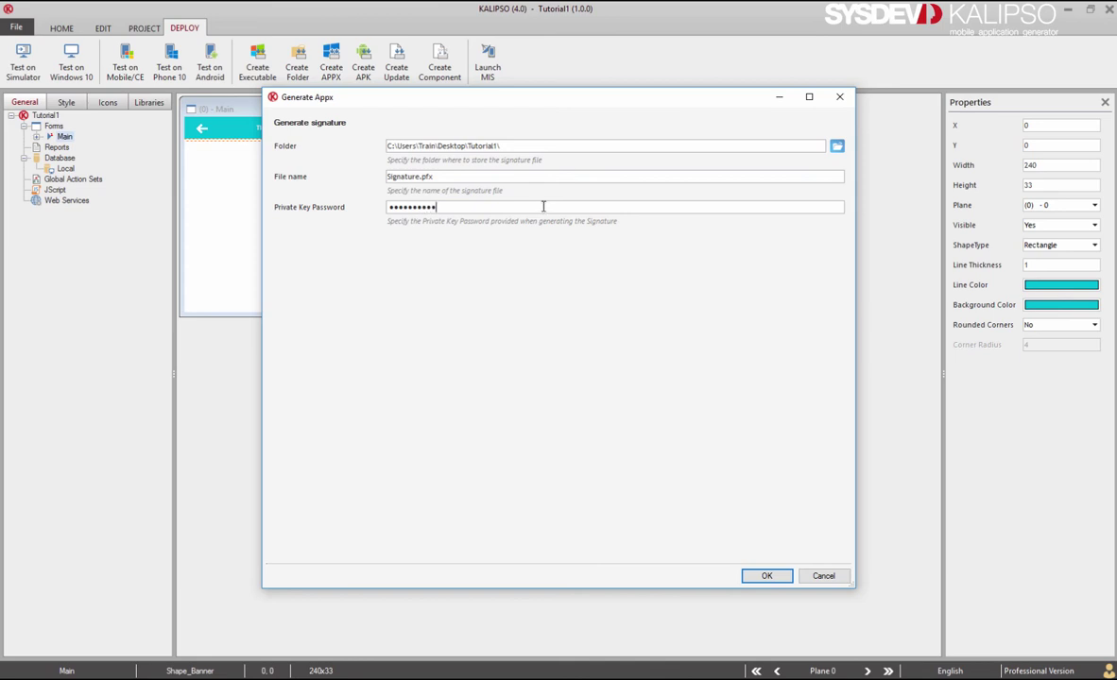
click(837, 148)
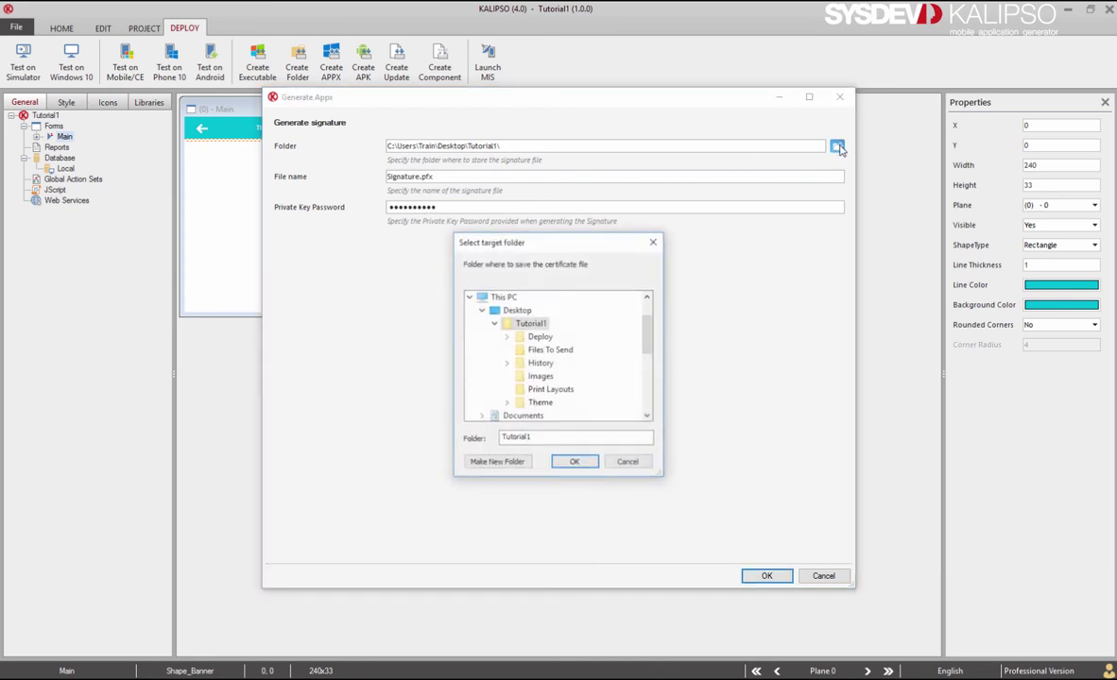
click(516, 312)
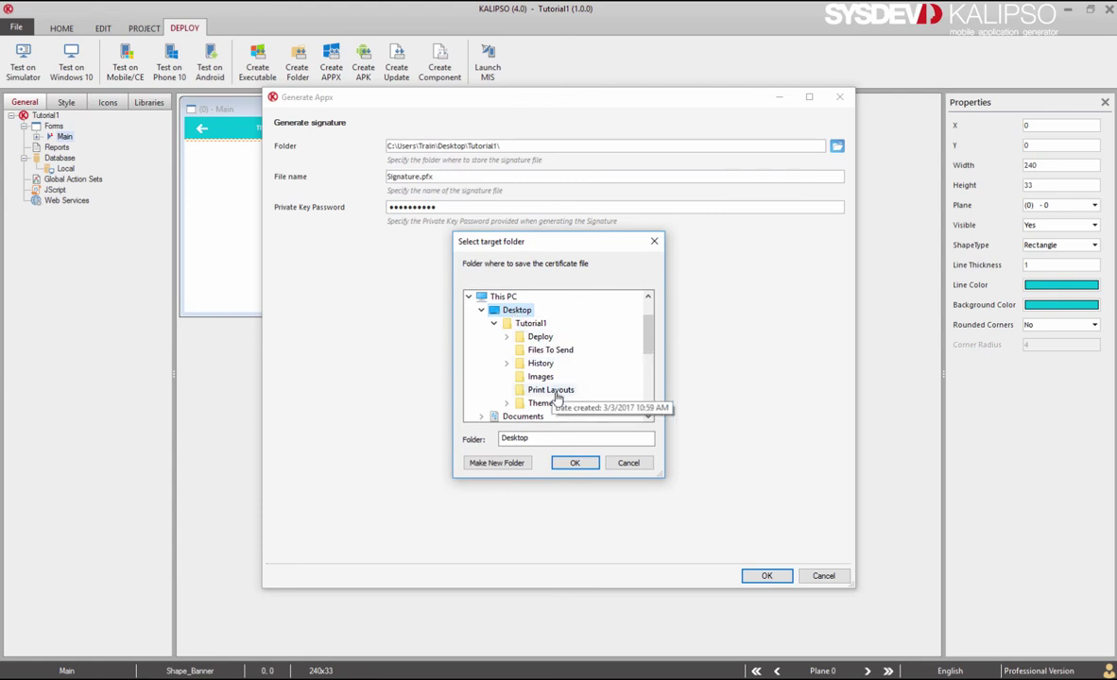
click(575, 462)
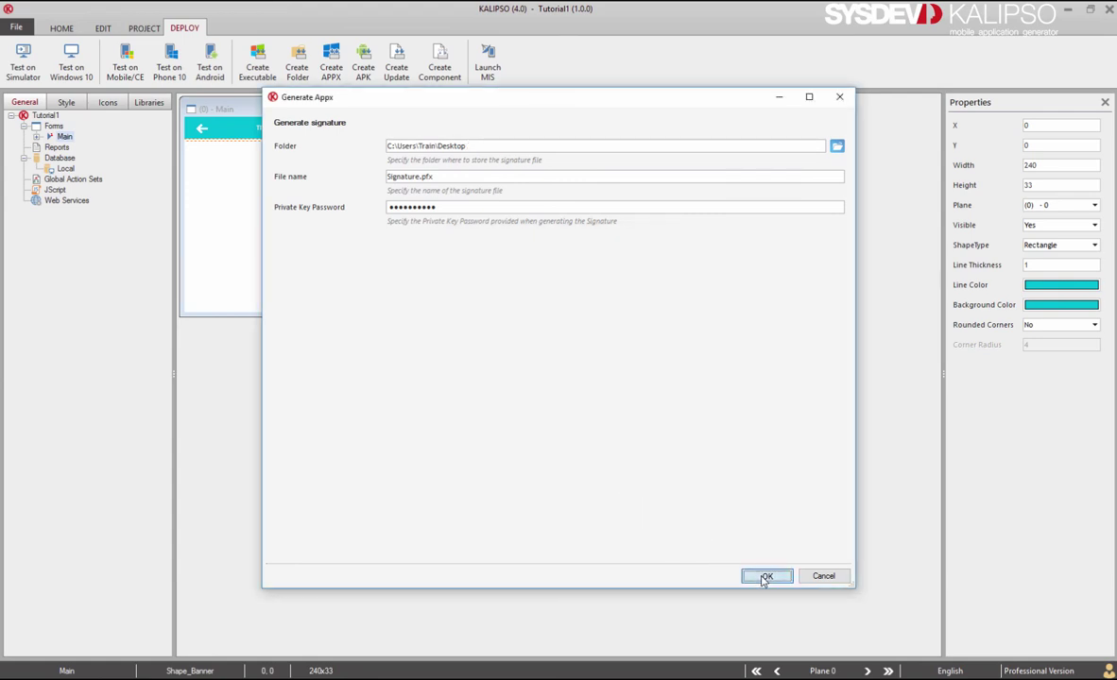
click(764, 578)
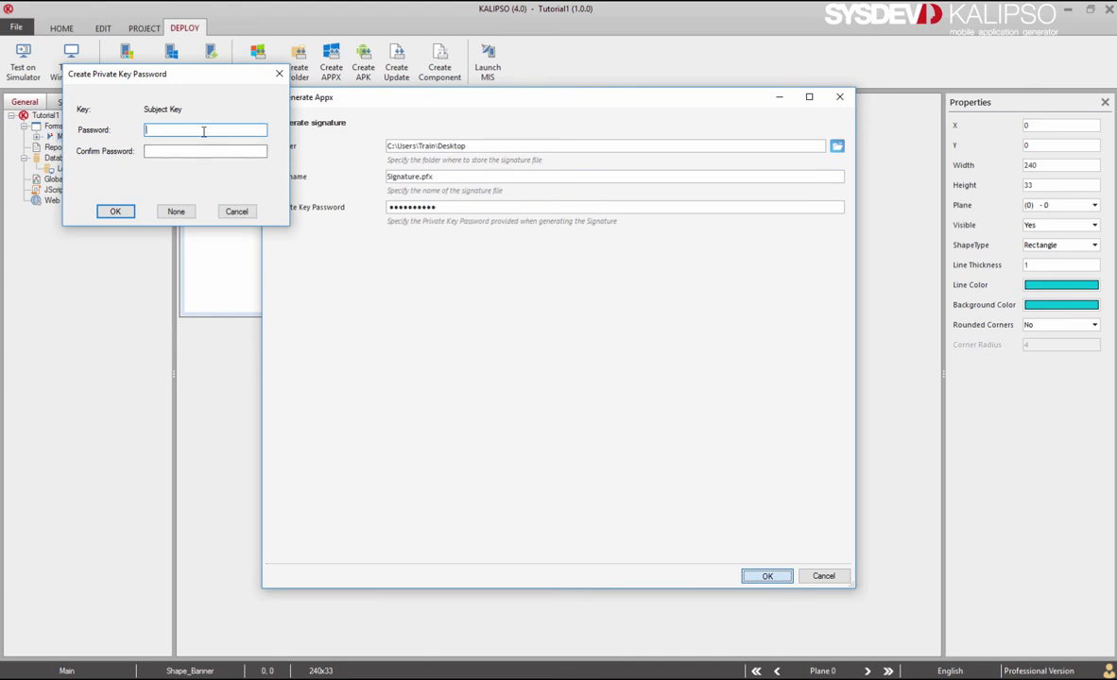
Enter and confirm the private key password to create the certificate, then dismiss the success message.
text(******)
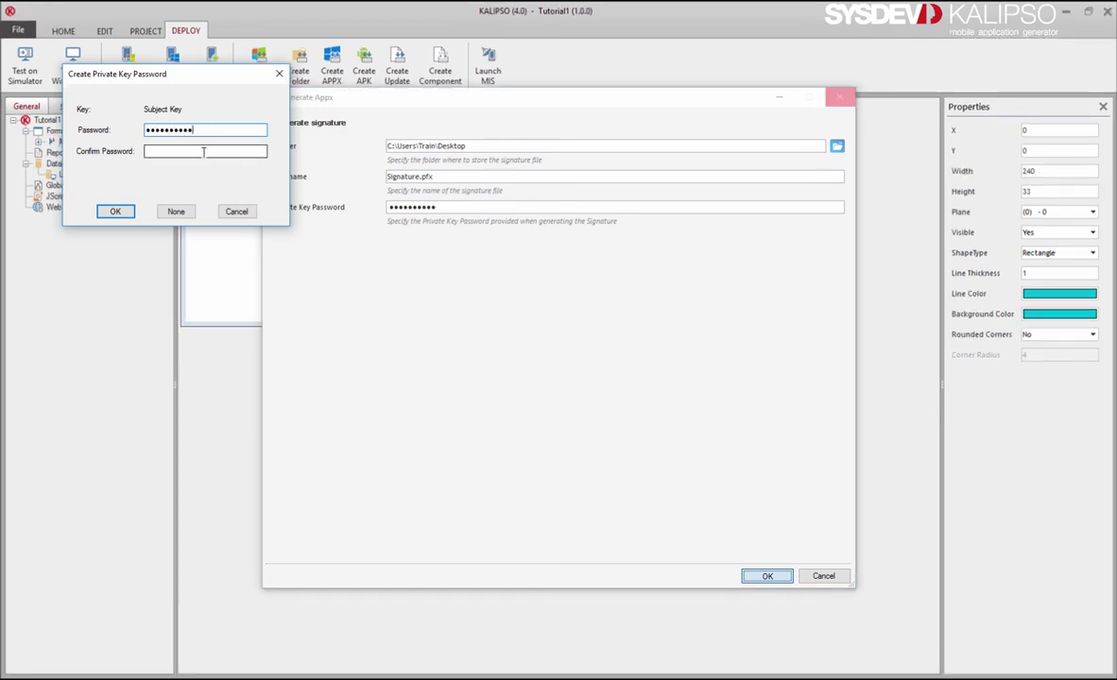
click(203, 152)
text(**********)
click(114, 212)
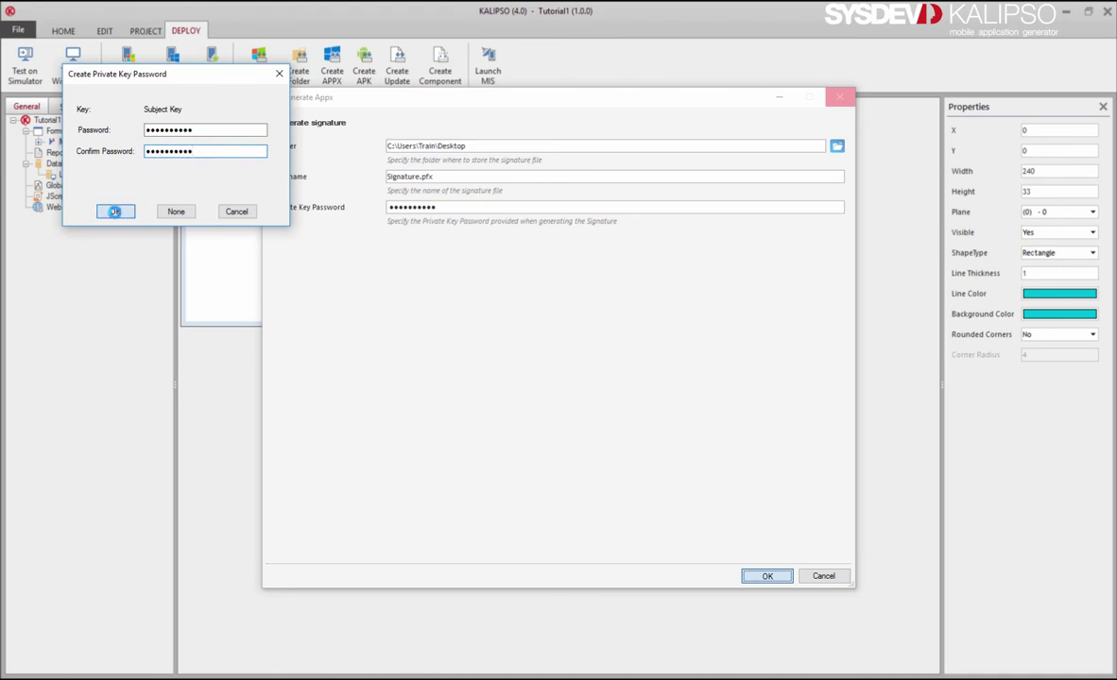
text(**********)
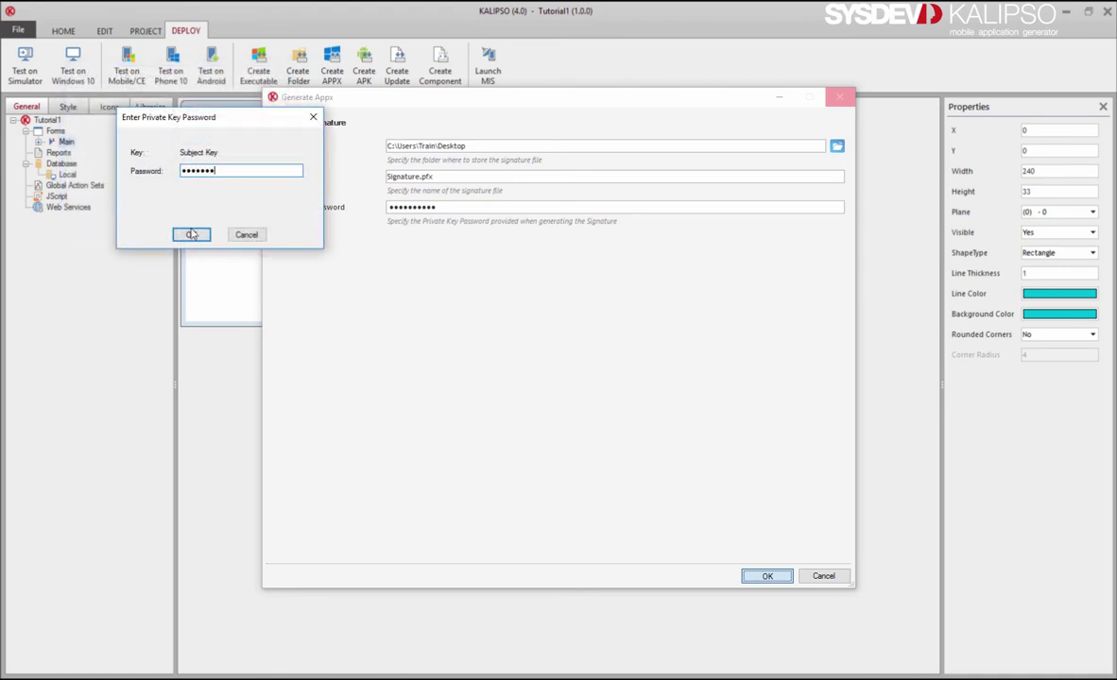
click(191, 234)
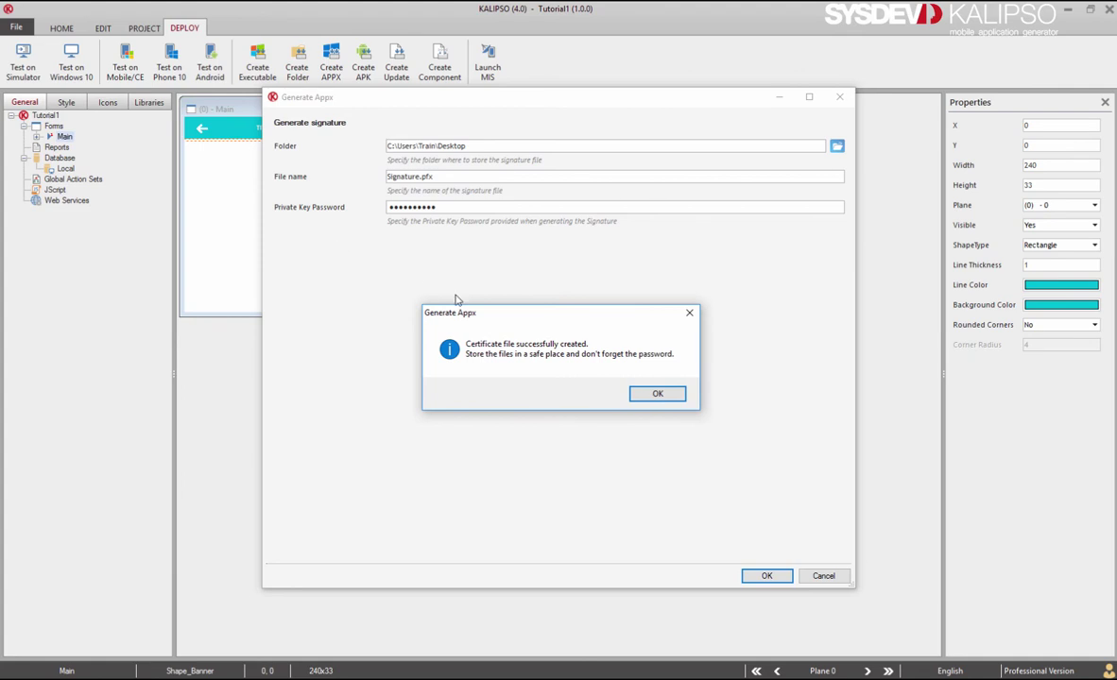
click(657, 395)
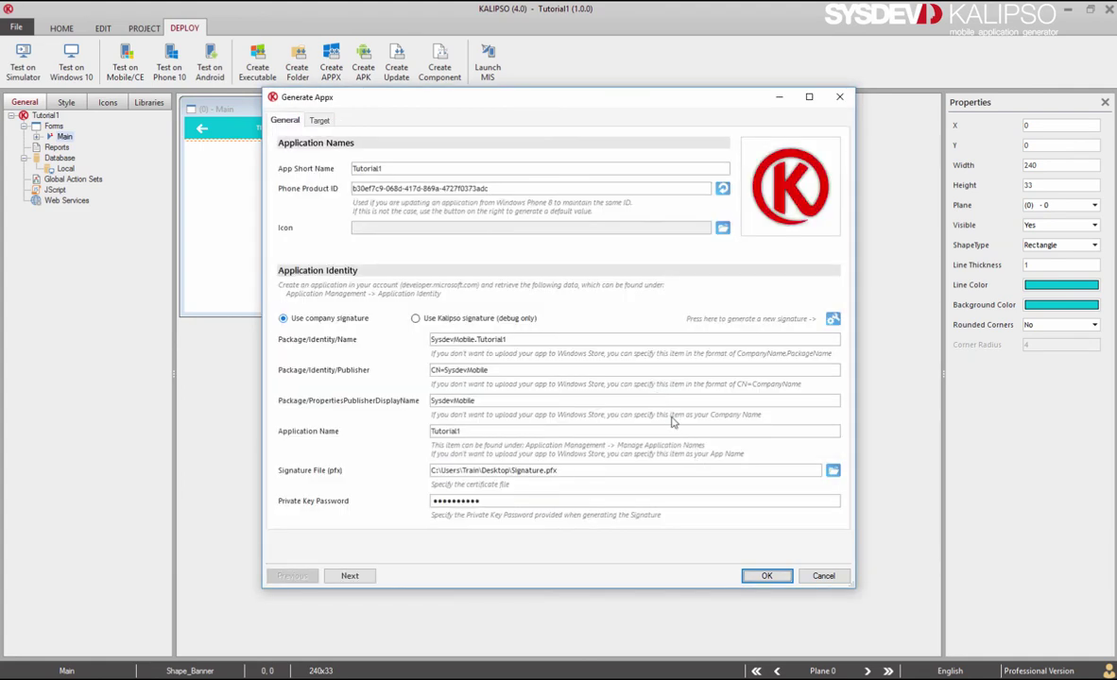
Generate the Tutorial1 APPX, accepting the default Kalipso icon when no icon is set.
click(754, 576)
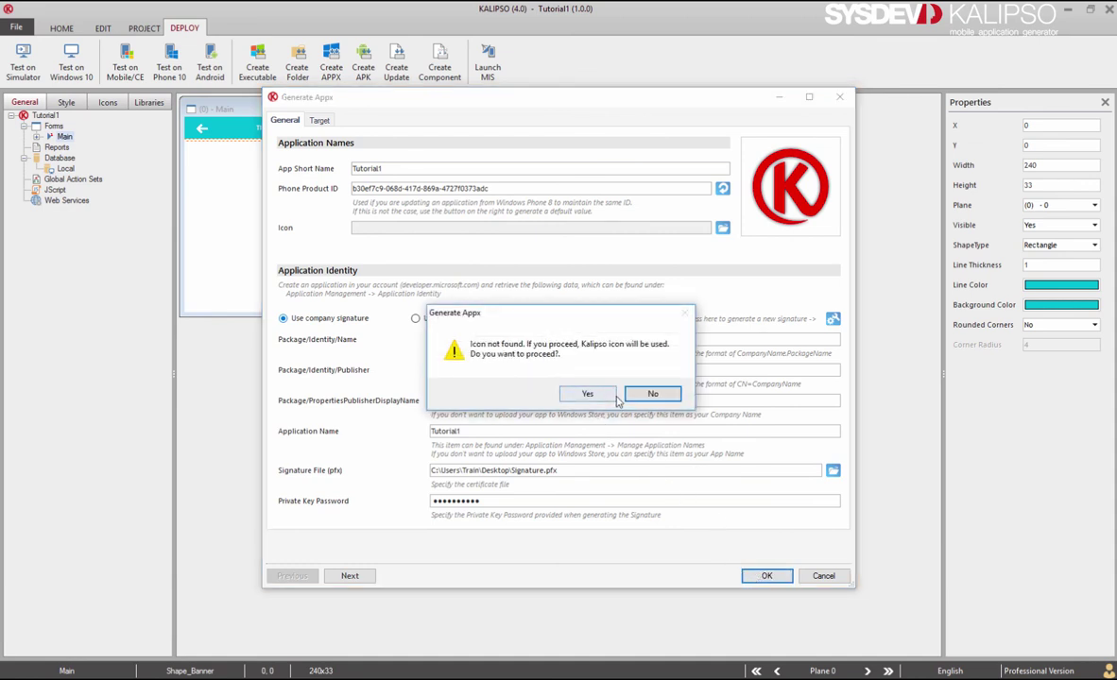
click(584, 397)
click(586, 395)
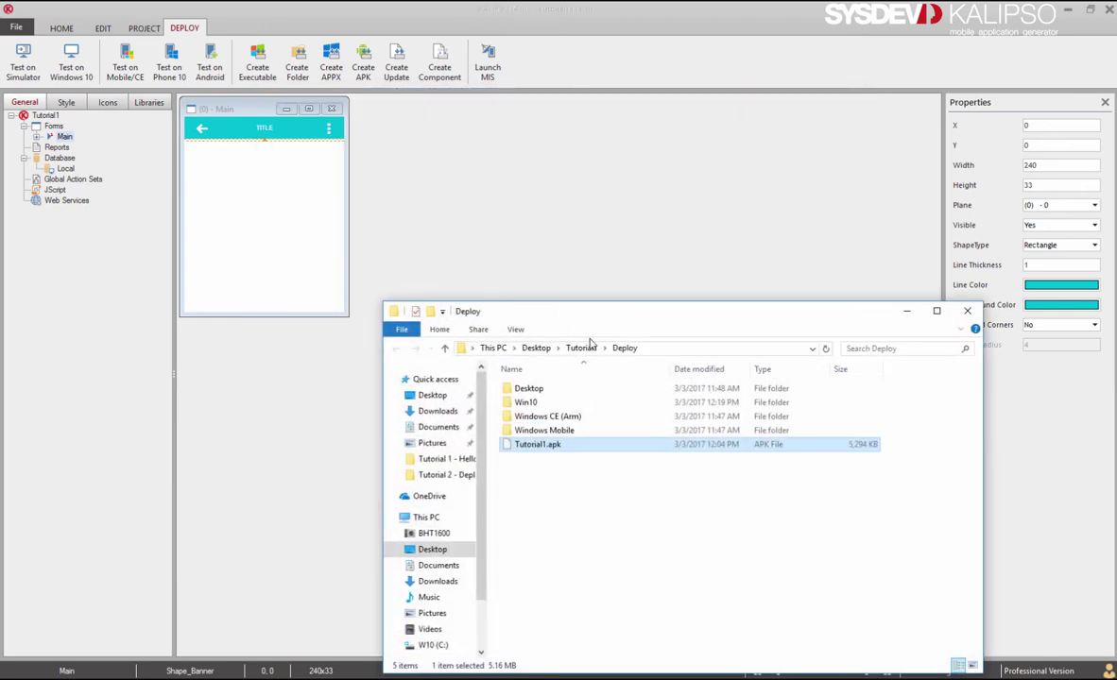
Run Add-AppDevPackage from Win10\Sideloading with PowerShell.
double_click(598, 402)
double_click(558, 389)
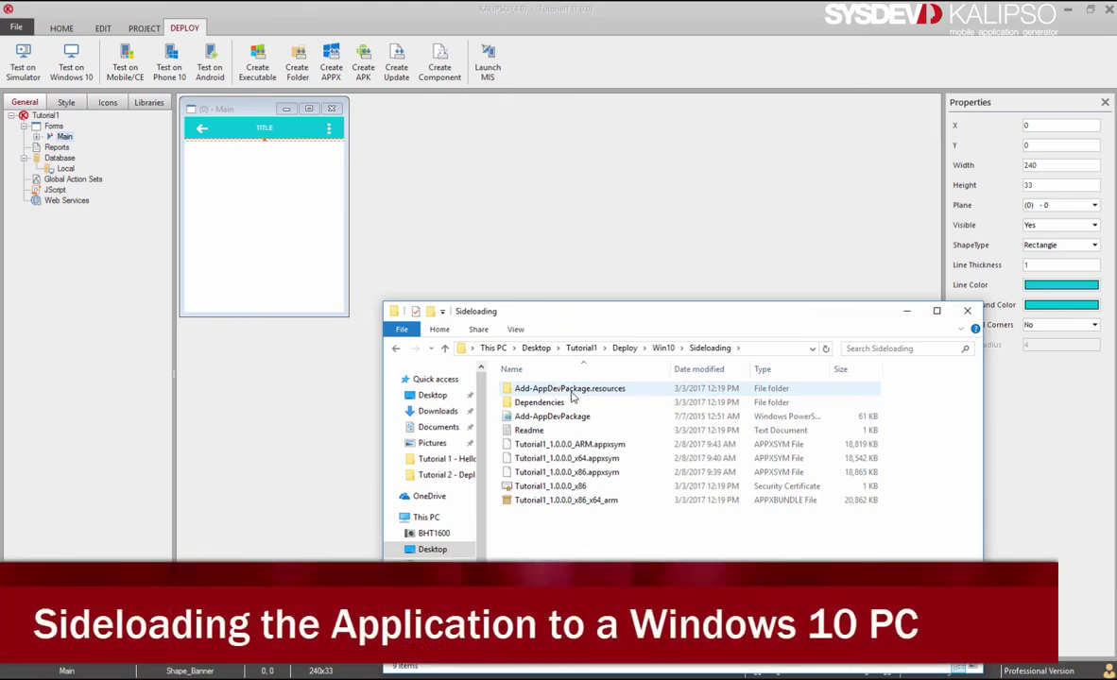
click(608, 419)
right_click(572, 416)
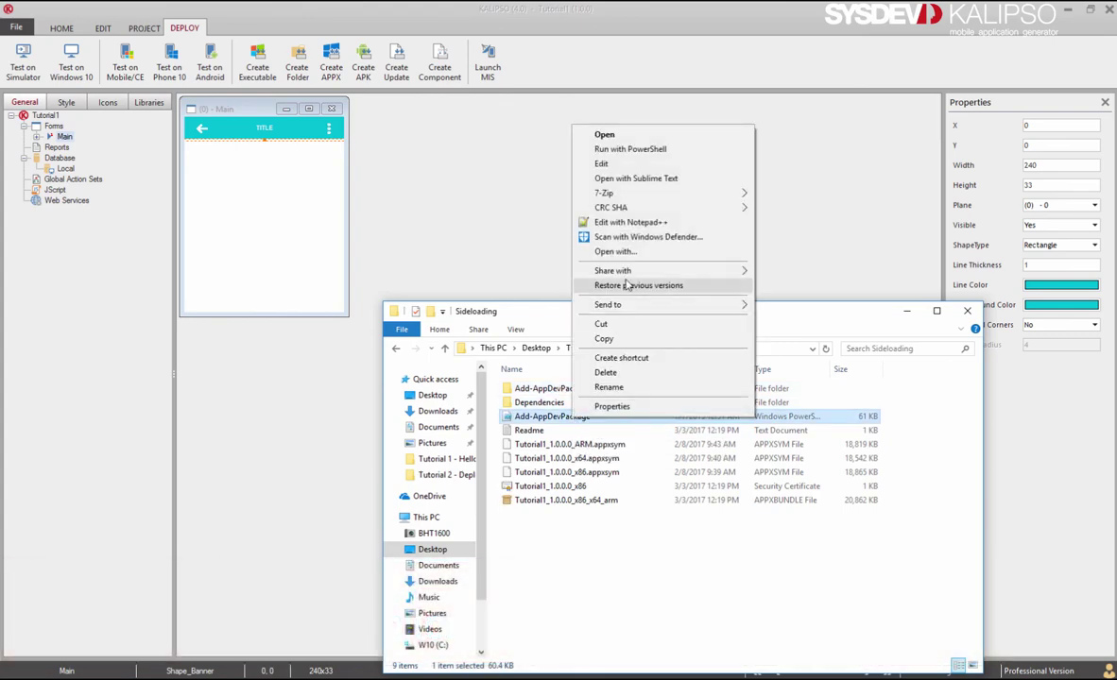
click(663, 150)
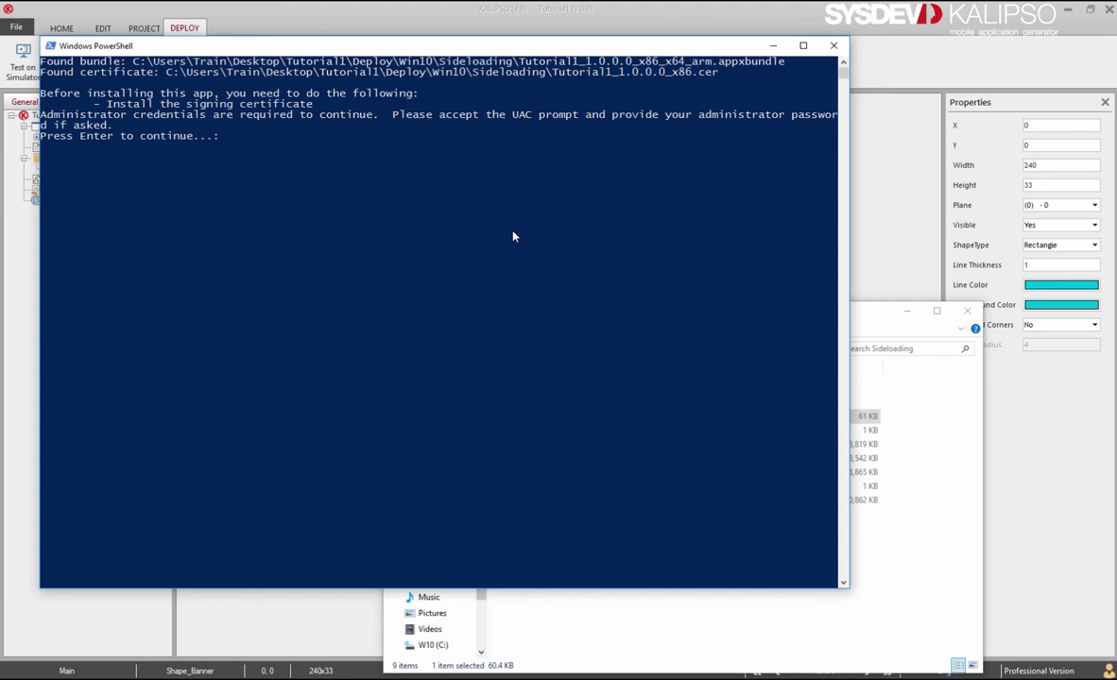
Answer Y to install the signing certificate and let the script finish.
click(648, 156)
click(335, 211)
key(Return)
text(Y)
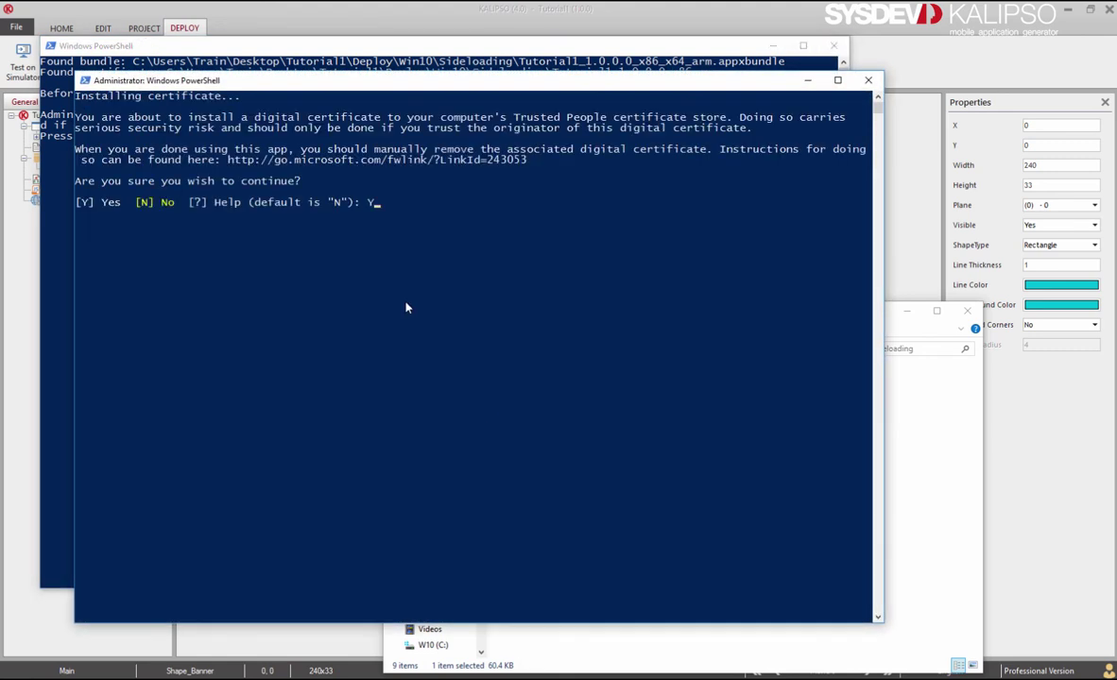
key(Return)
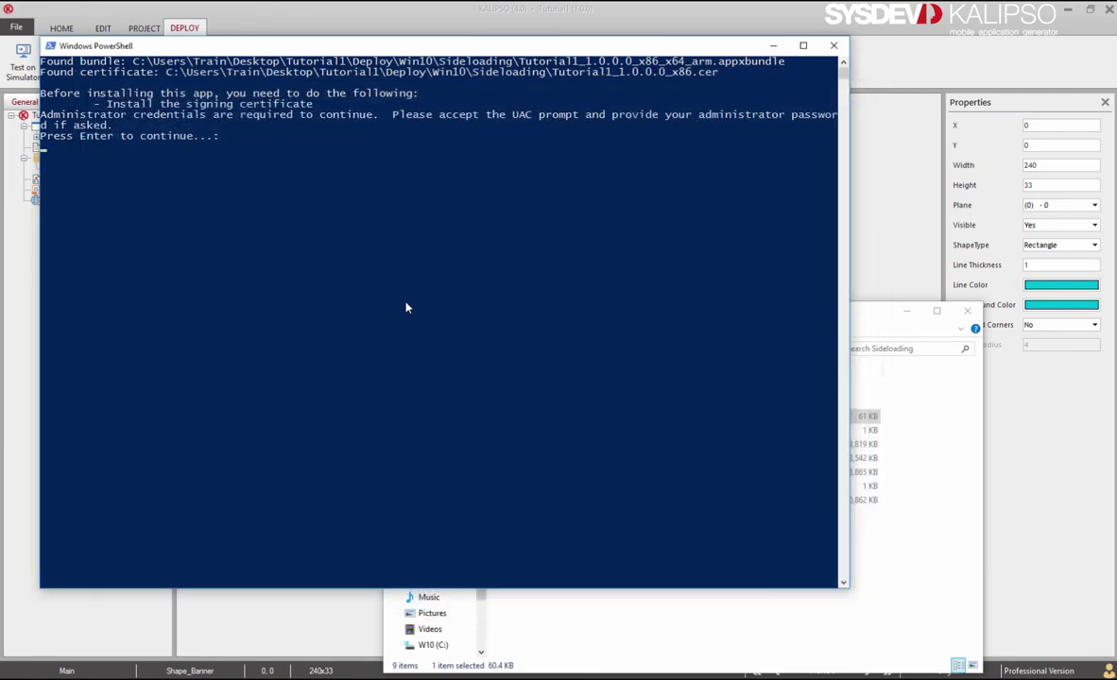
key(Return)
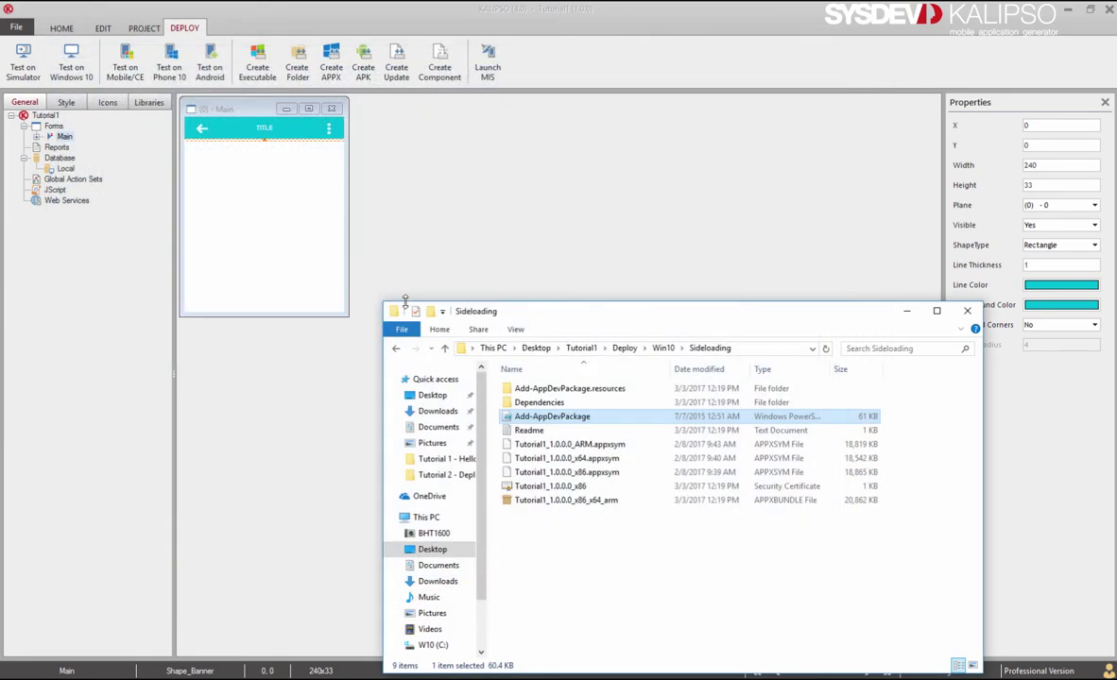
drag(405, 301, 356, 215)
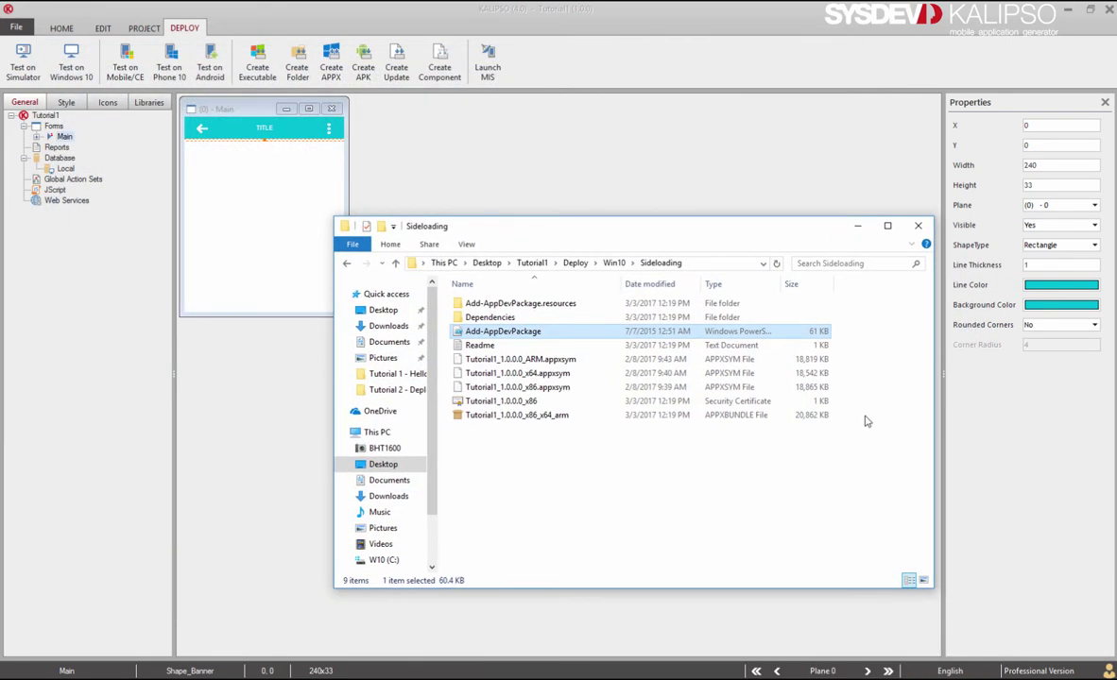
key(super)
text(tu)
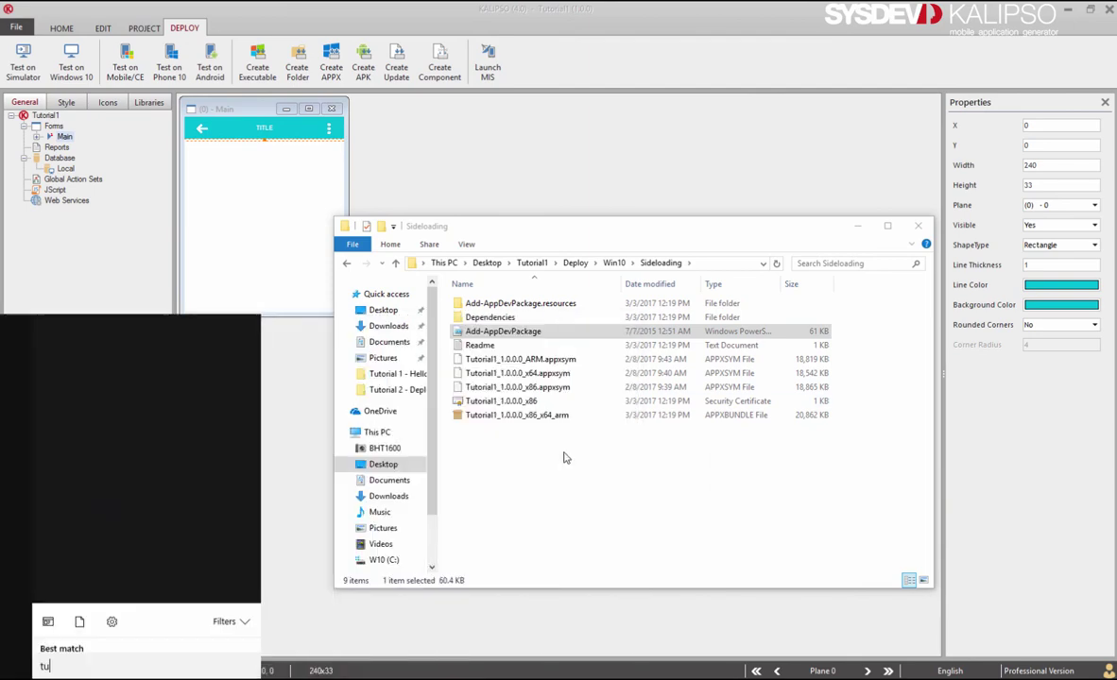
text(to)
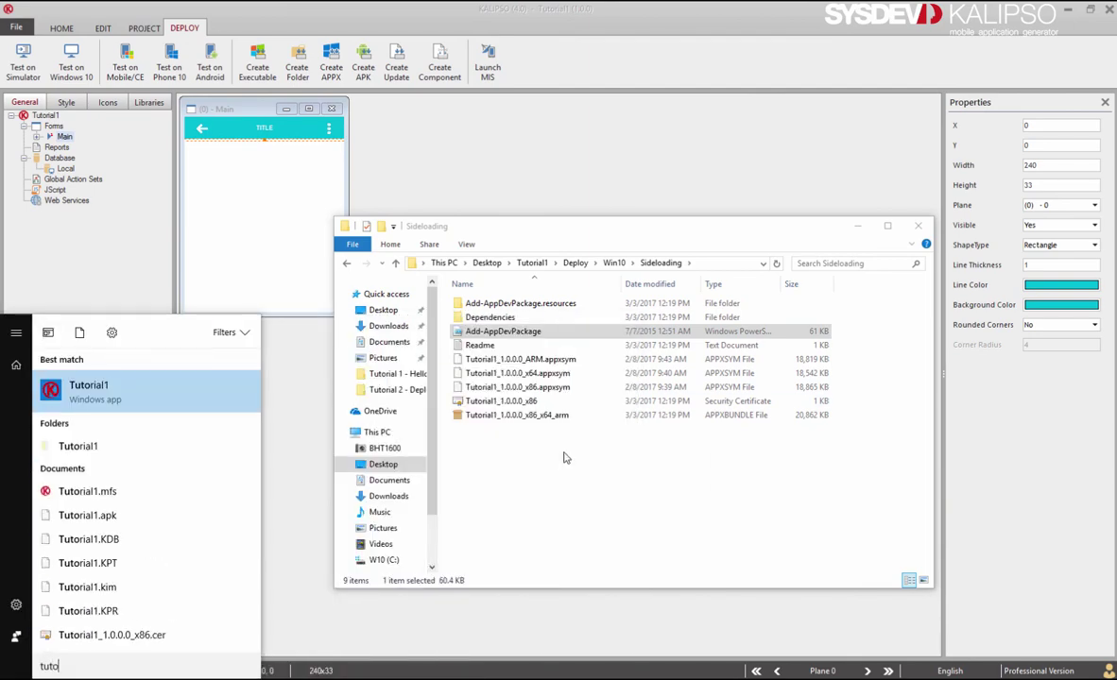
click(214, 397)
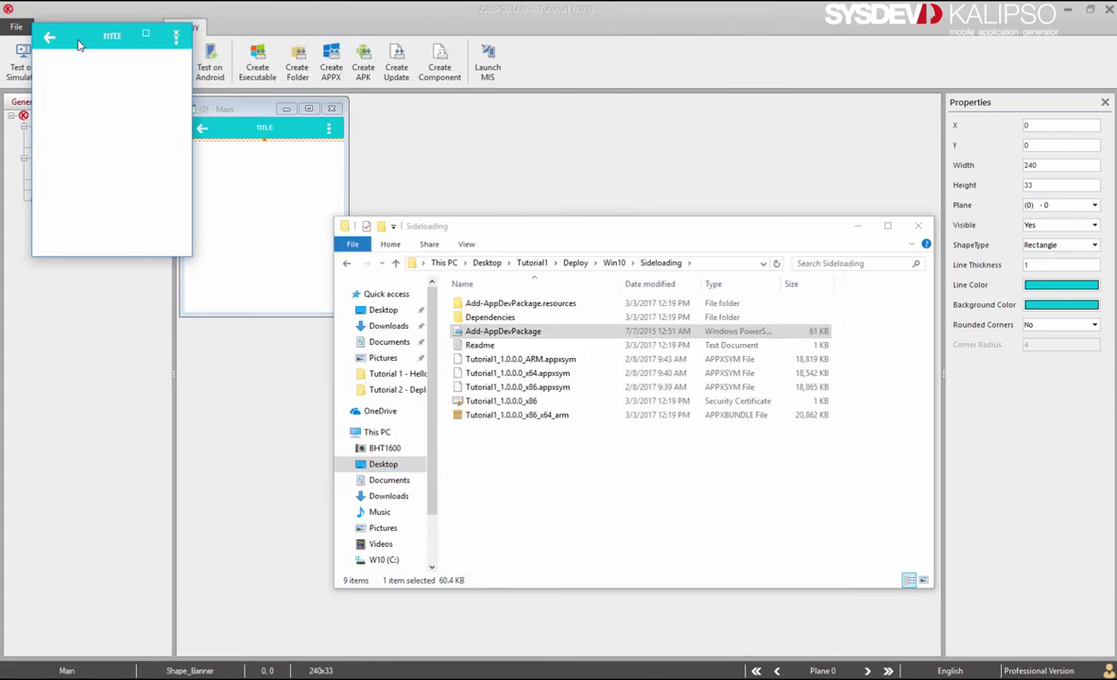
drag(79, 44, 579, 324)
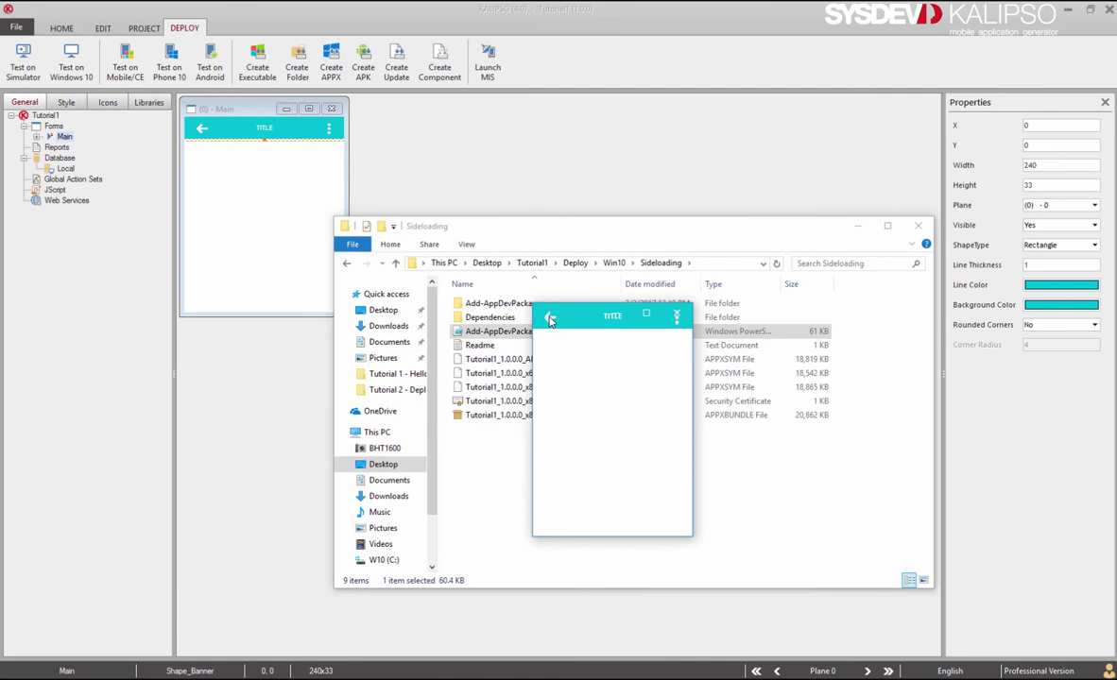
click(550, 318)
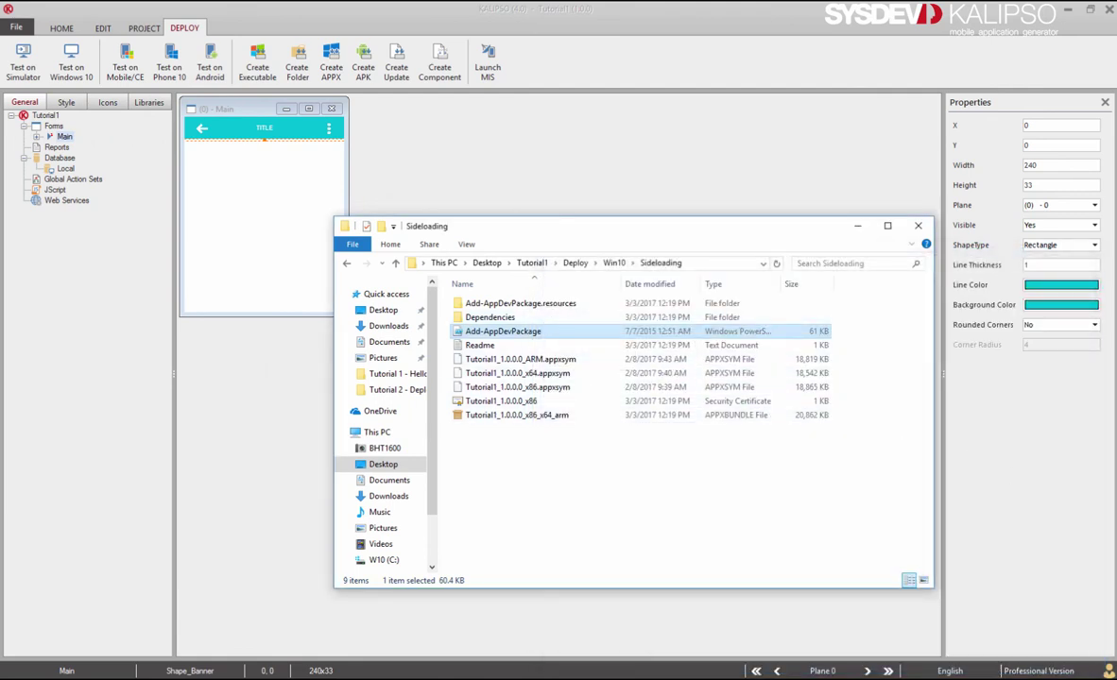
click(571, 456)
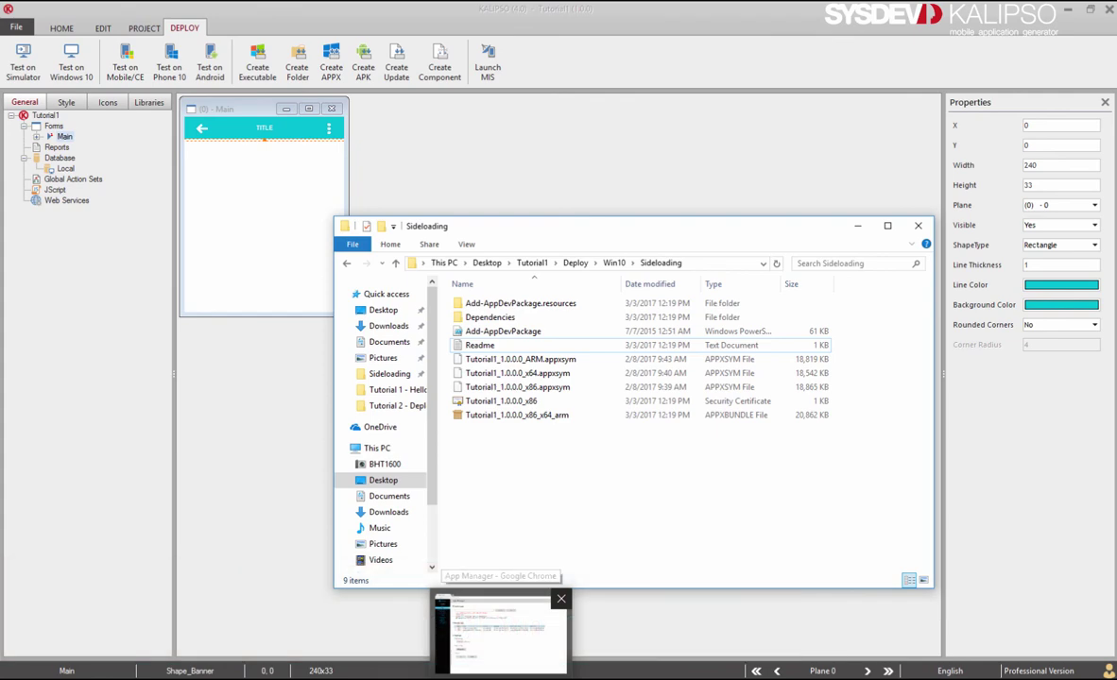
In App Manager, deploy Desktop\Tutorial1\Deploy\Win10\Sideloading\Tutorial1_1.0.0.0_x86_x64_arm.appxbundle to the phone.
click(491, 629)
click(216, 422)
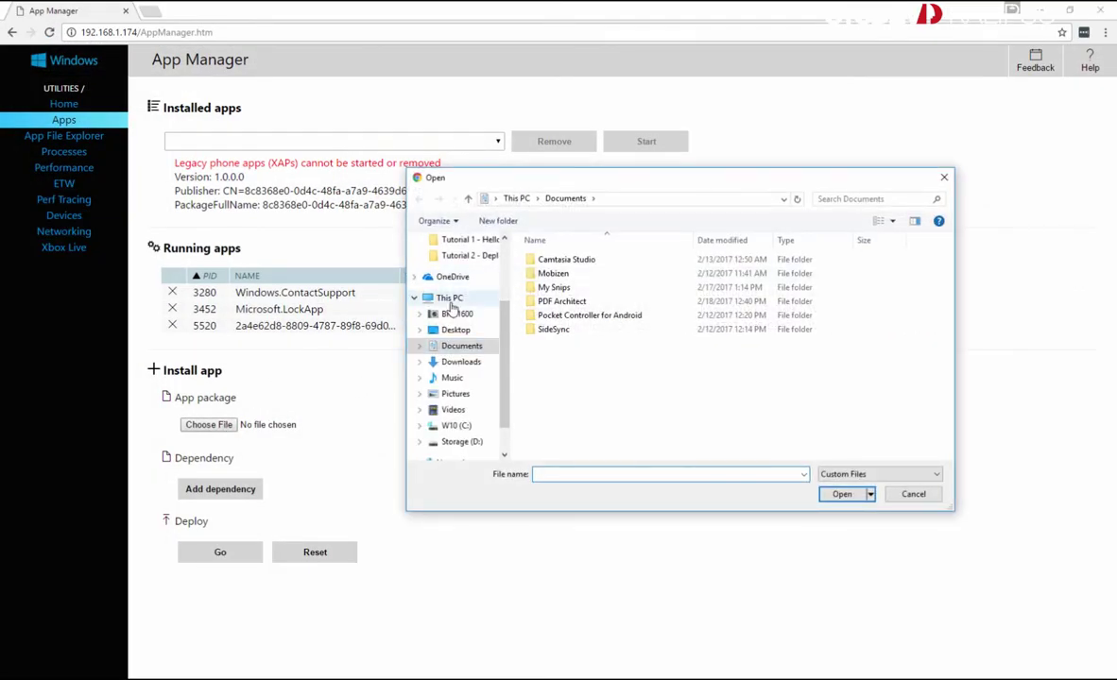
click(448, 331)
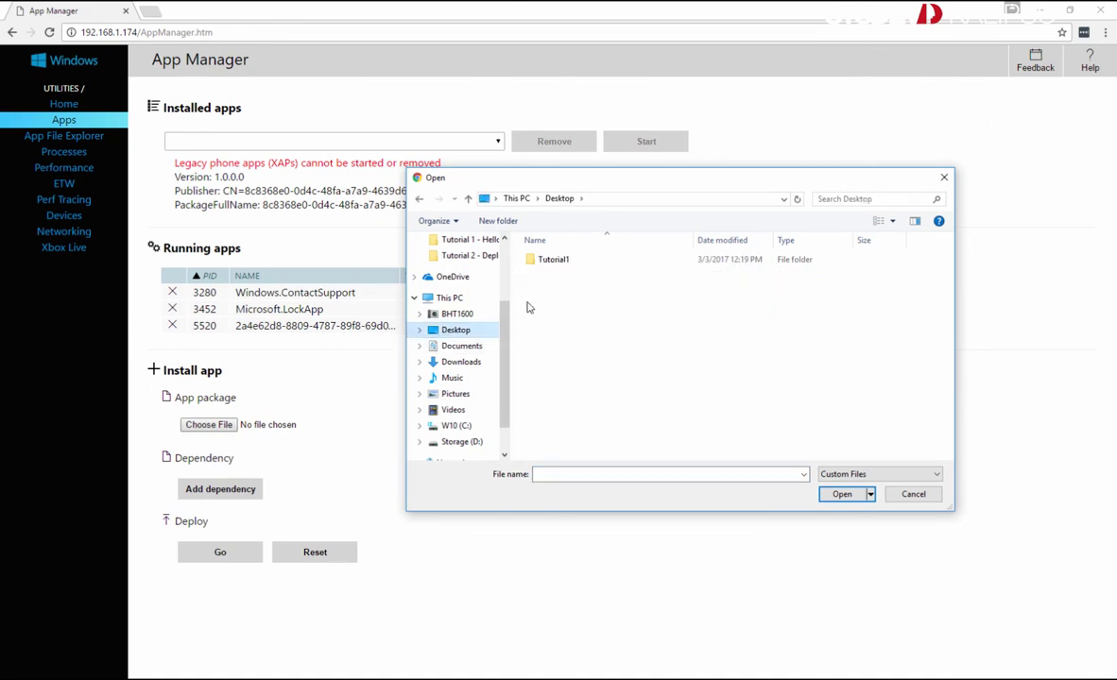
double_click(548, 260)
double_click(550, 262)
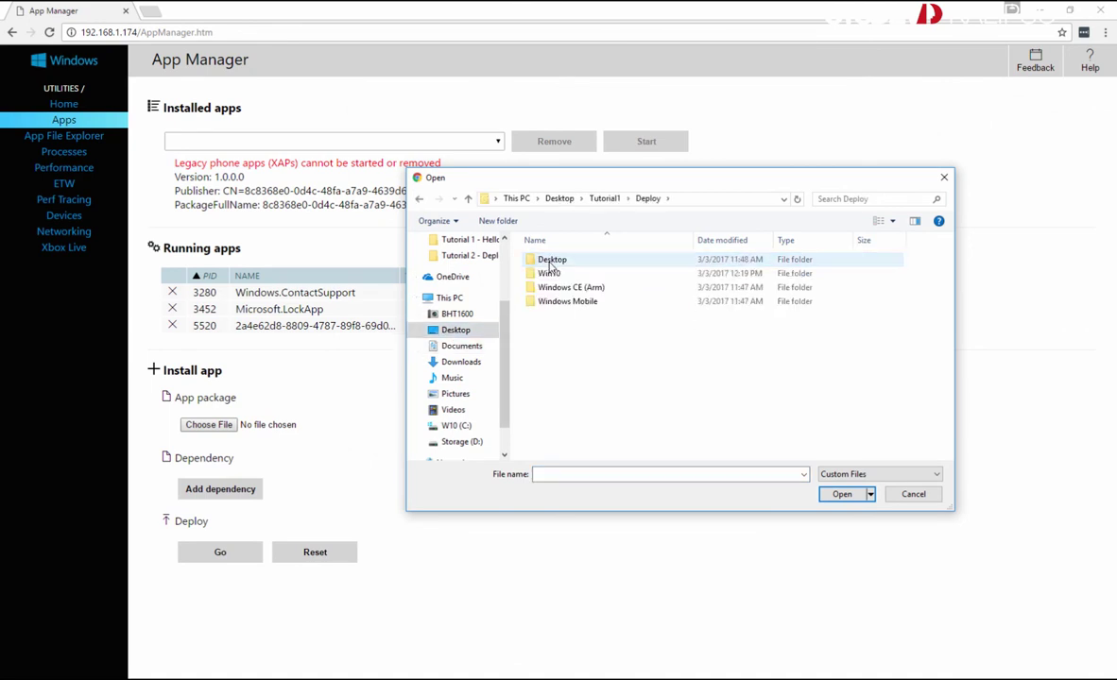
double_click(550, 274)
double_click(556, 262)
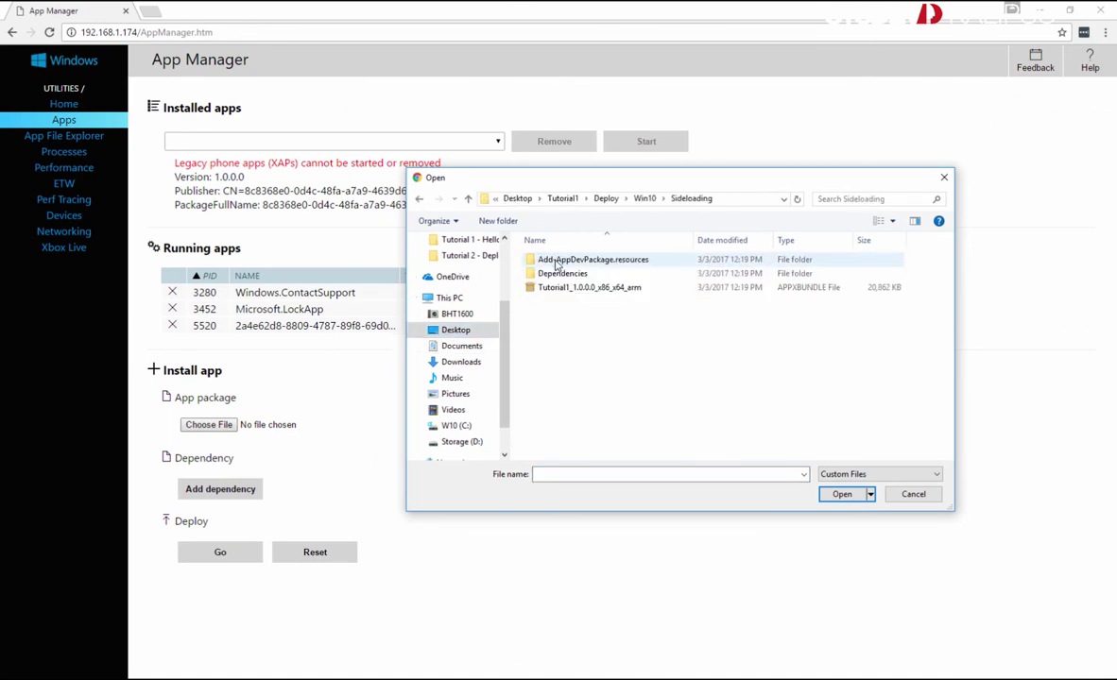
double_click(561, 287)
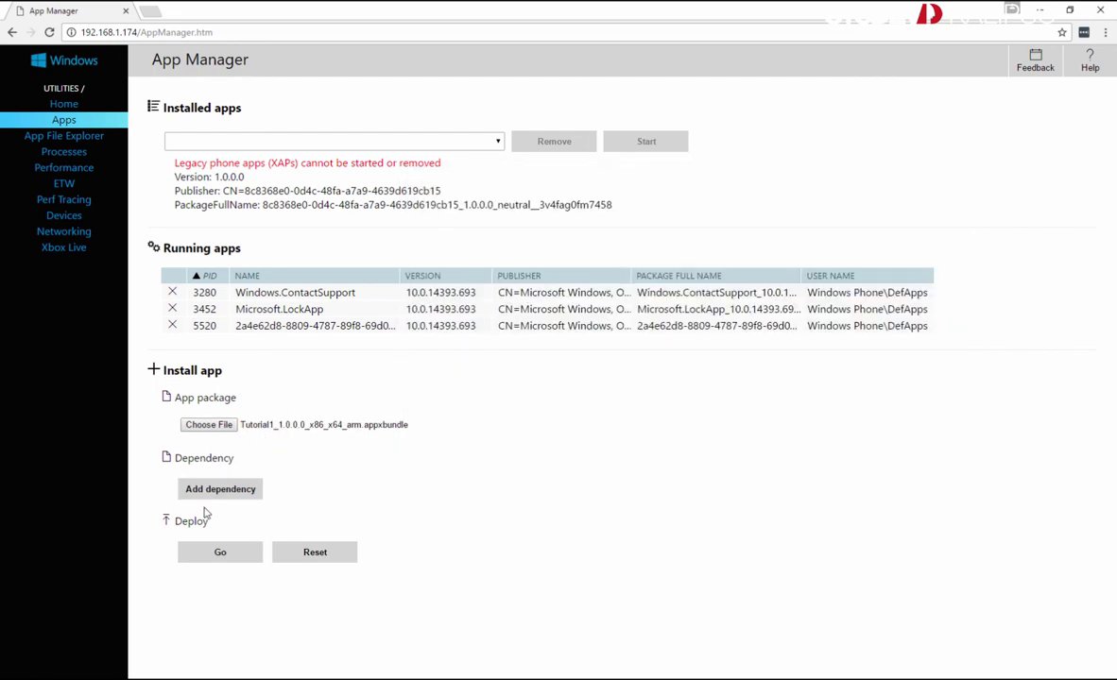
click(203, 553)
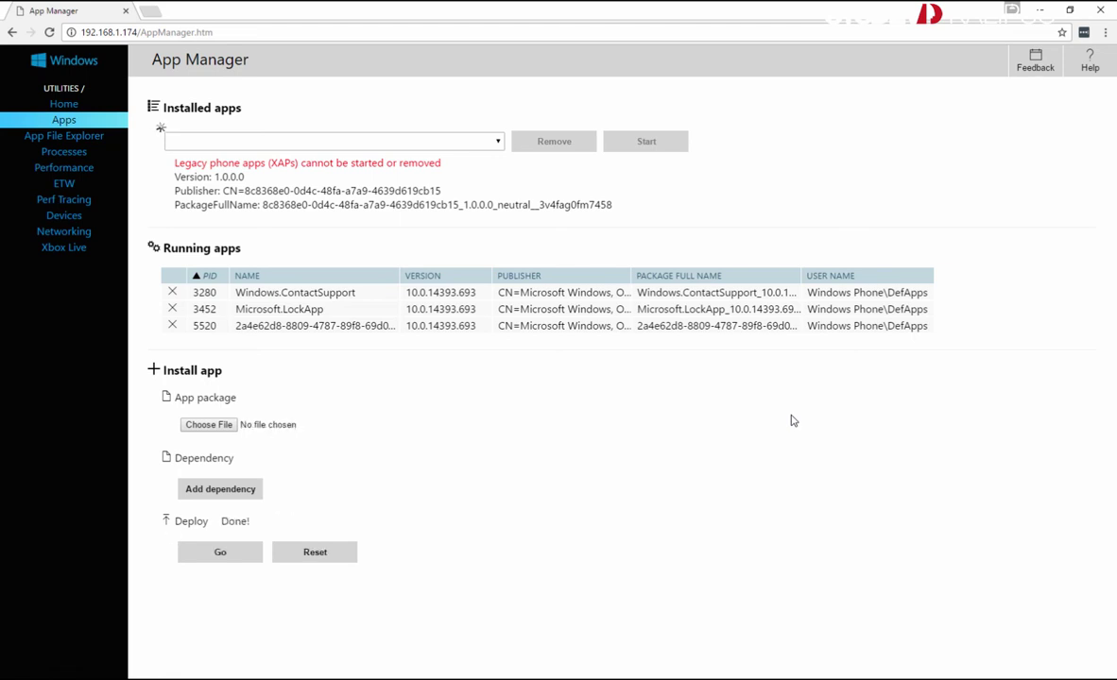
View the running Tutorial1 app in Project My Screen App, then close it.
key(alt+Tab)
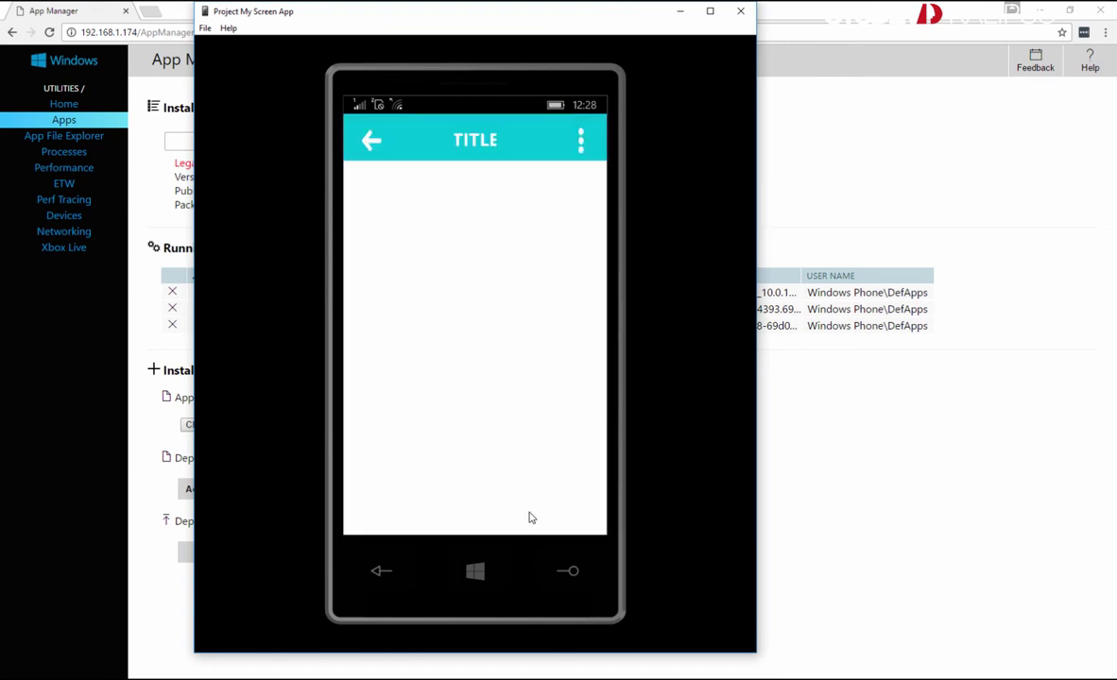
click(372, 142)
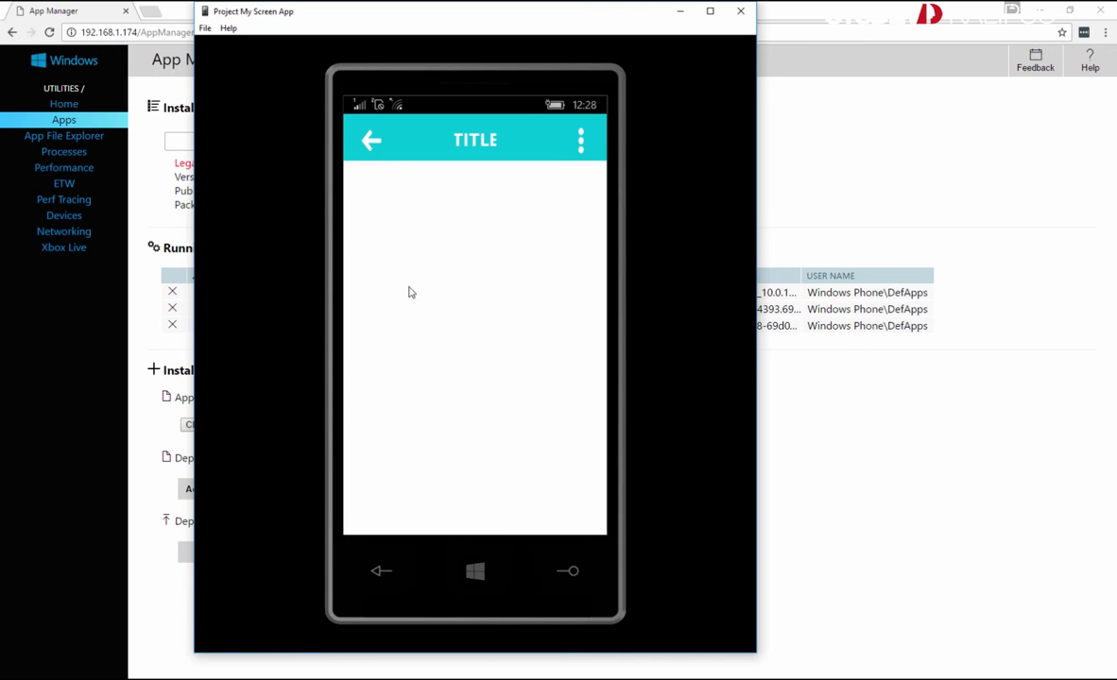